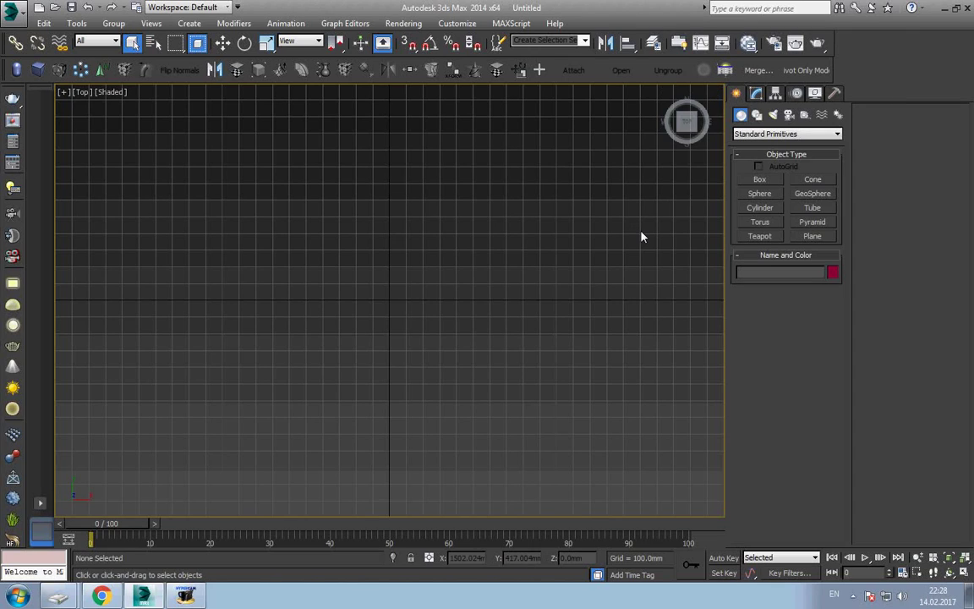
Create a plane in the Top view and zero its X and Y position at the origin.
left_click(813, 236)
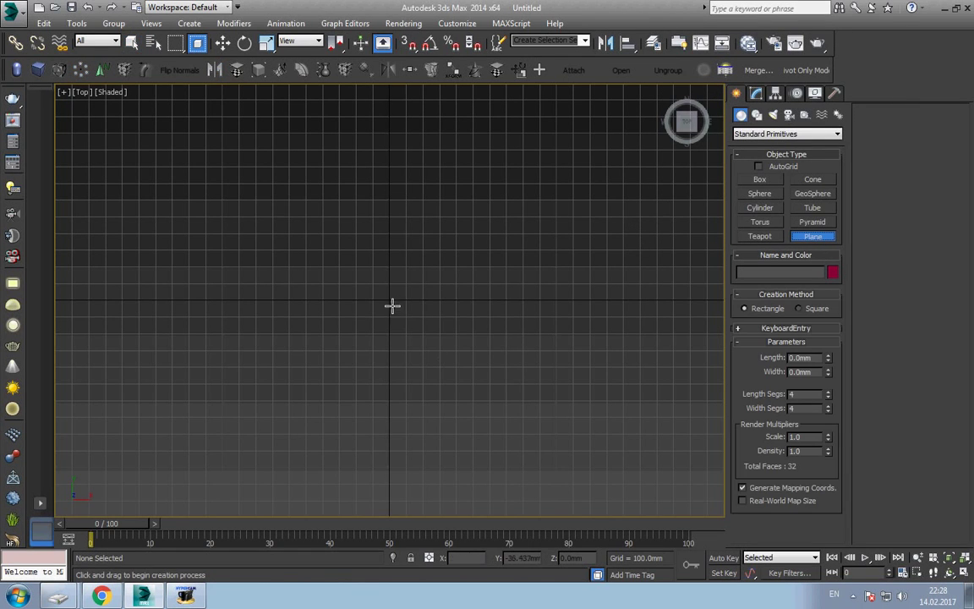
left_click_drag(390, 301, 221, 174)
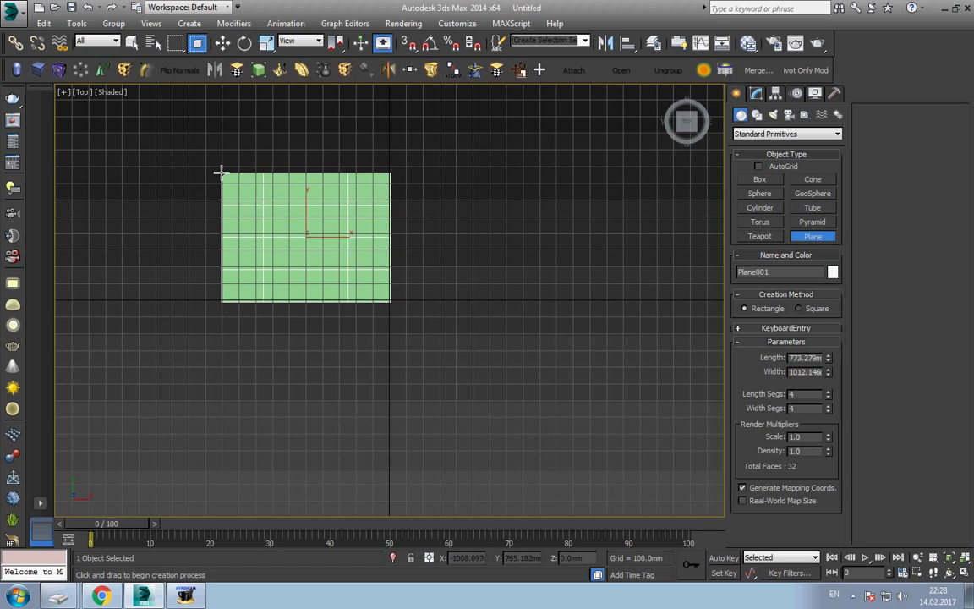
right_click(223, 174)
left_click(262, 207)
key("w")
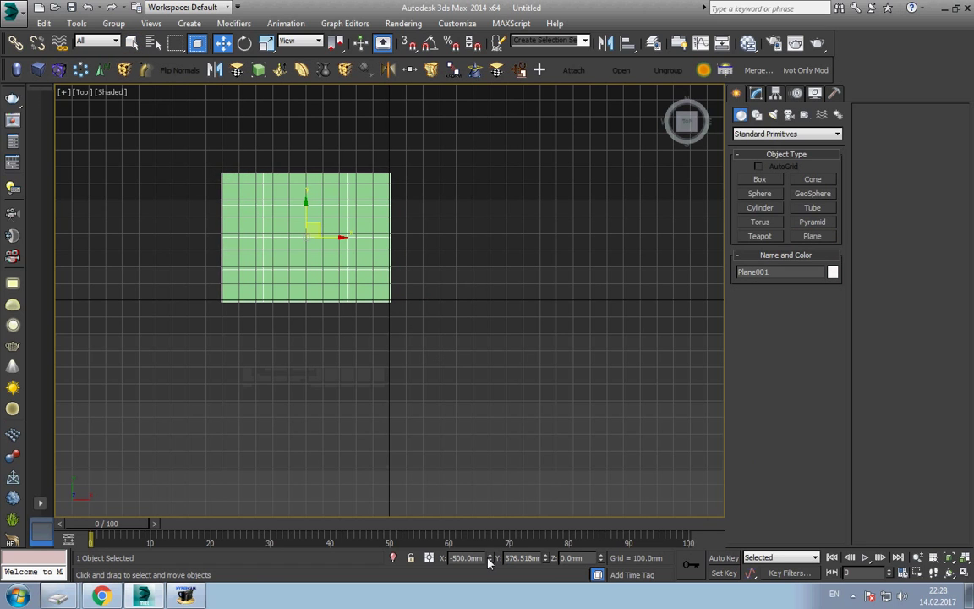
right_click(489, 559)
right_click(546, 558)
Zoom extents so the plane fills the Top view, and hide the home grid.
middle_click_drag(425, 332, 446, 351)
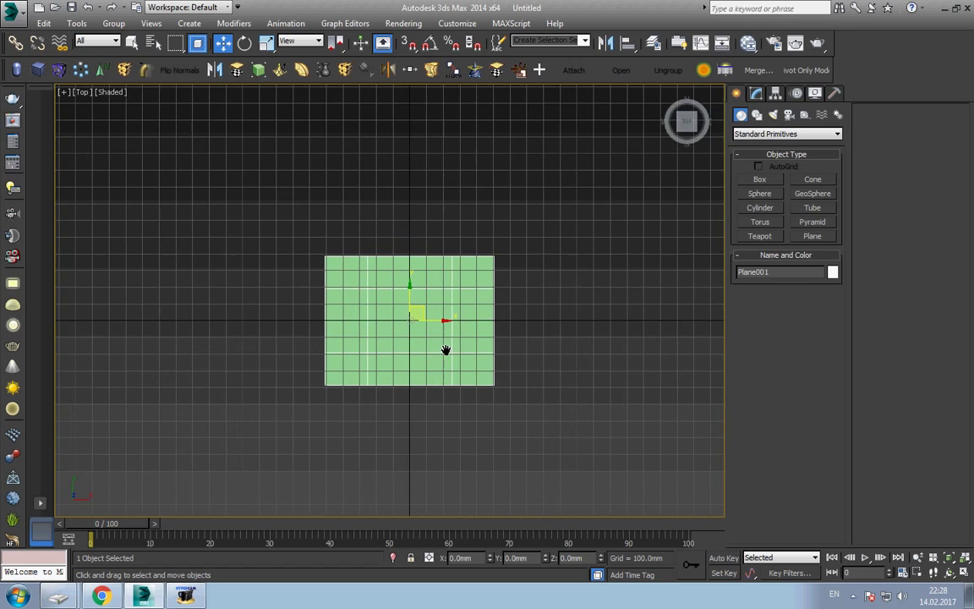
key("z")
key("g")
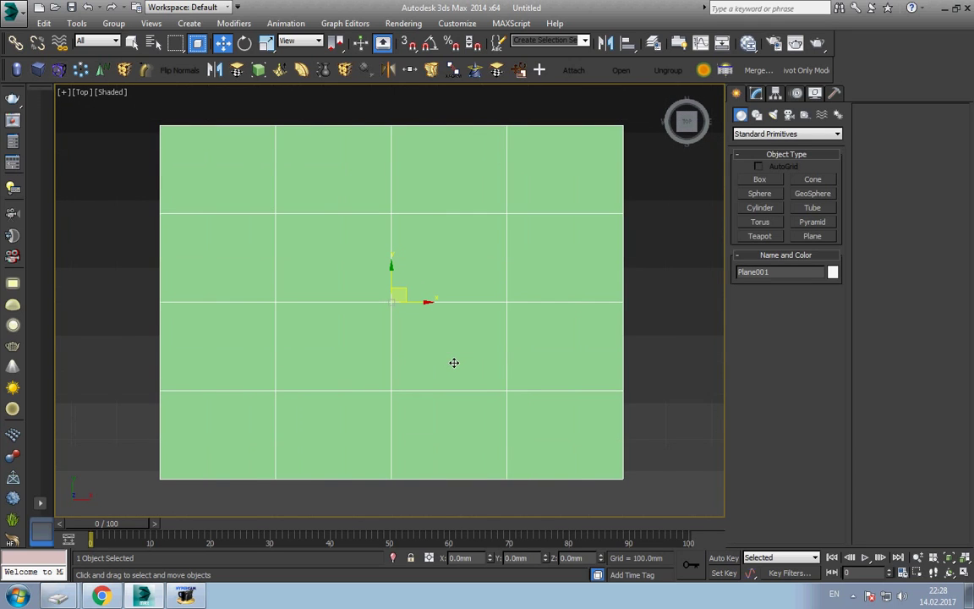
right_click(444, 280)
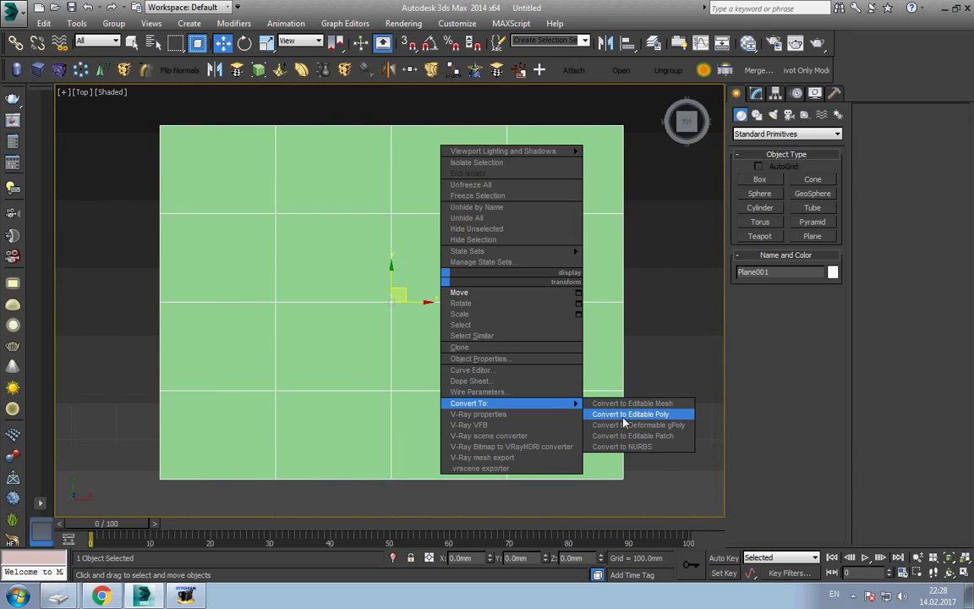
Convert the plane to Editable Poly and delete its two right vertex columns, leaving a 2×4 half.
left_click(622, 417)
key("1")
left_click_drag(456, 478, 643, 95)
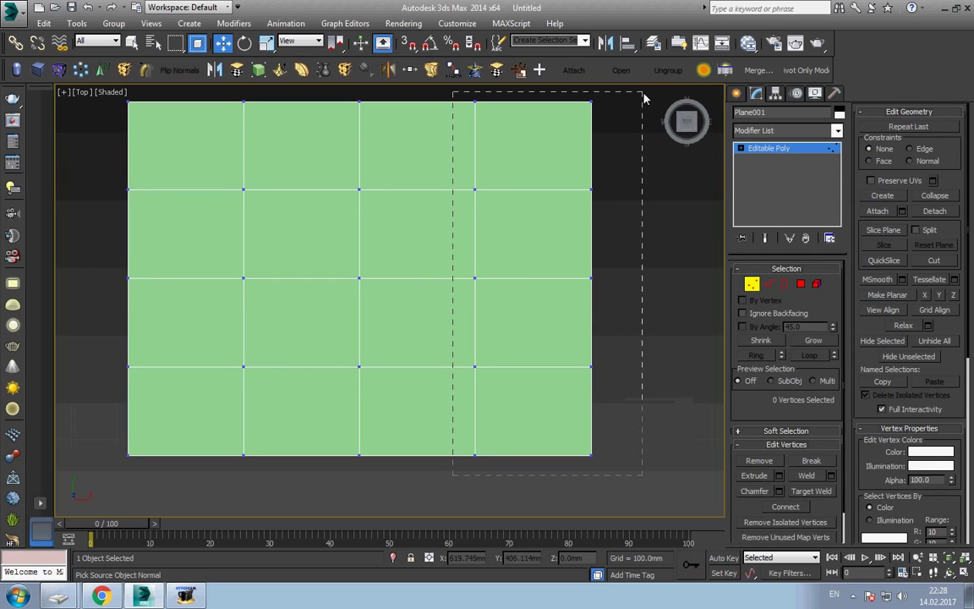
key("Delete")
middle_click_drag(461, 234, 518, 280)
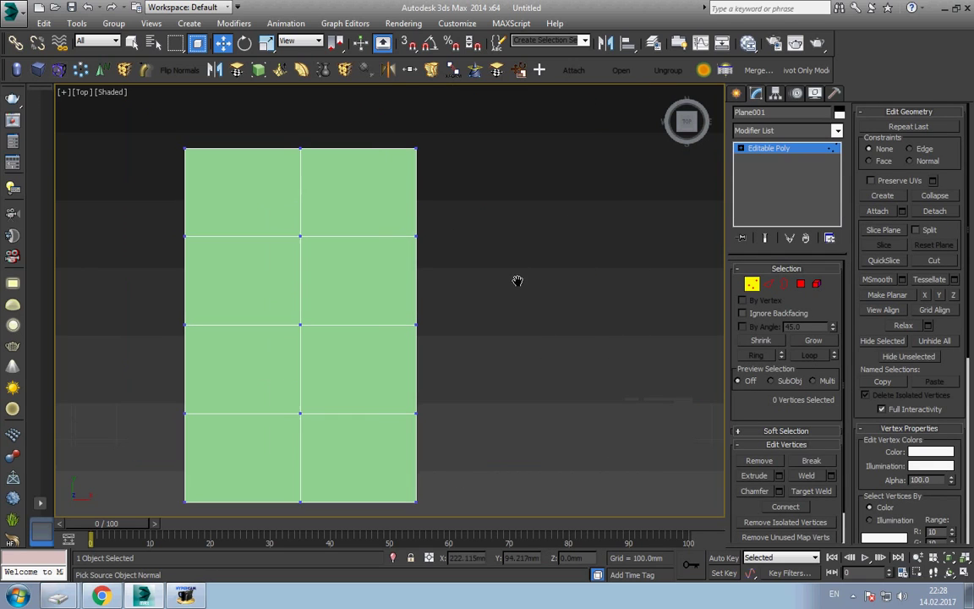
key("2")
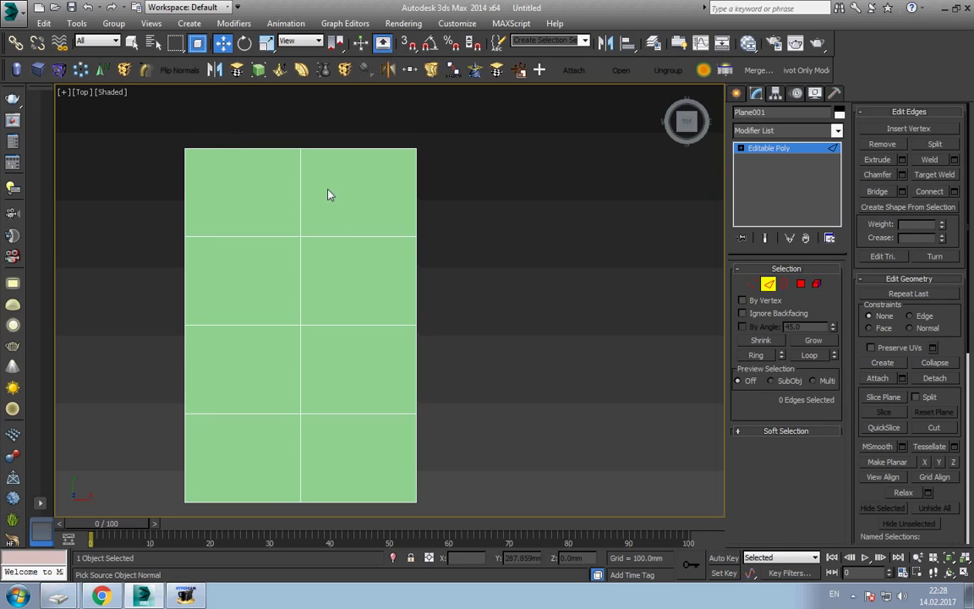
Pull the top-left corner vertex inward to slant the top, and lower the right-edge vertices.
key("1")
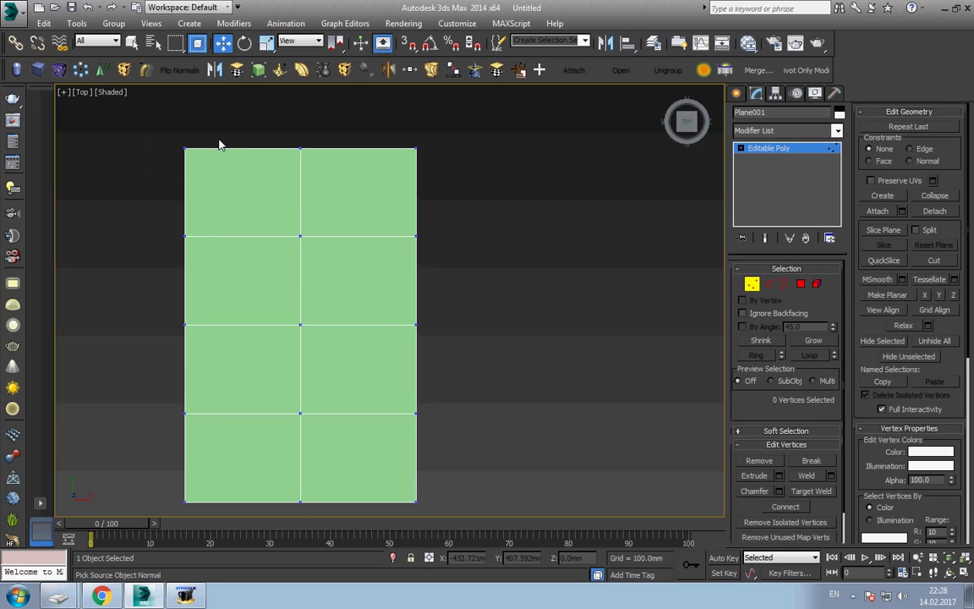
left_click(186, 149)
left_click_drag(199, 137, 235, 164)
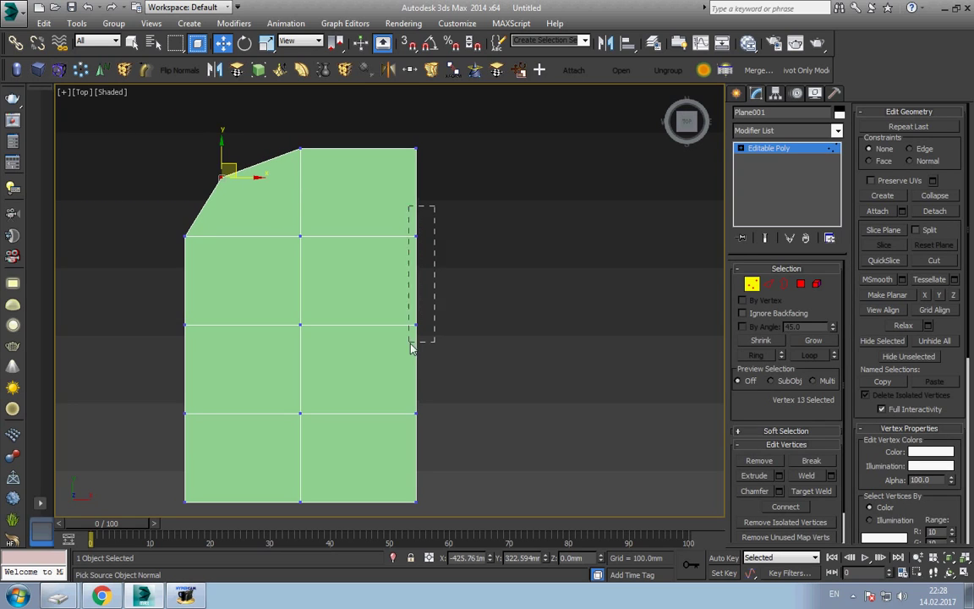
left_click_drag(434, 261, 412, 340)
mouse_move(432, 189)
left_mouse_down("ctrl")
mouse_move(412, 169)
mouse_move(416, 244)
left_mouse_up("ctrl")
left_click(423, 369, "alt")
left_click(453, 330)
Raise the left and middle vertices of the two upper rows.
middle_click_drag(389, 425, 391, 374)
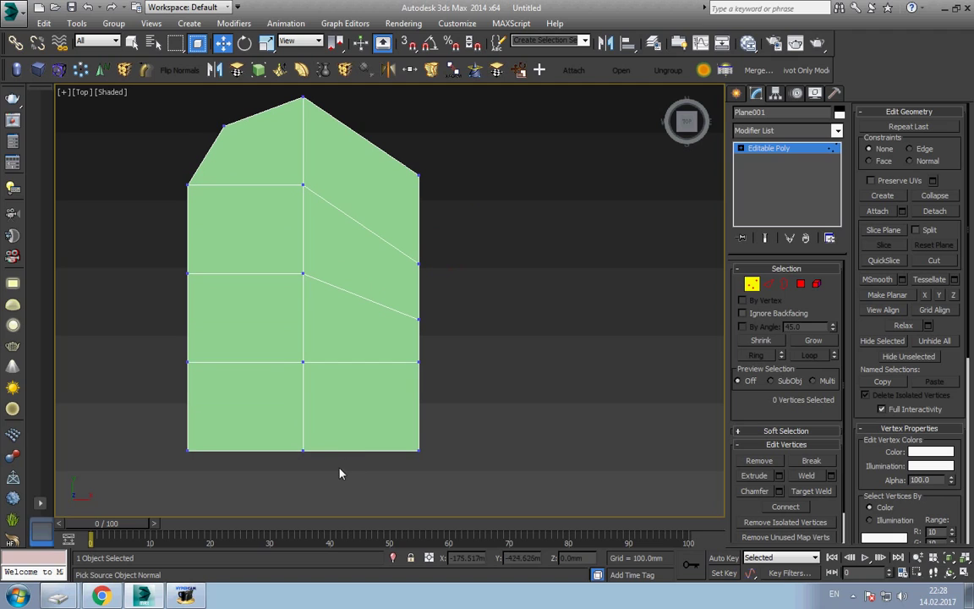
left_click_drag(321, 343, 131, 372)
left_click_drag(245, 327, 245, 296)
left_click_drag(321, 256, 174, 289)
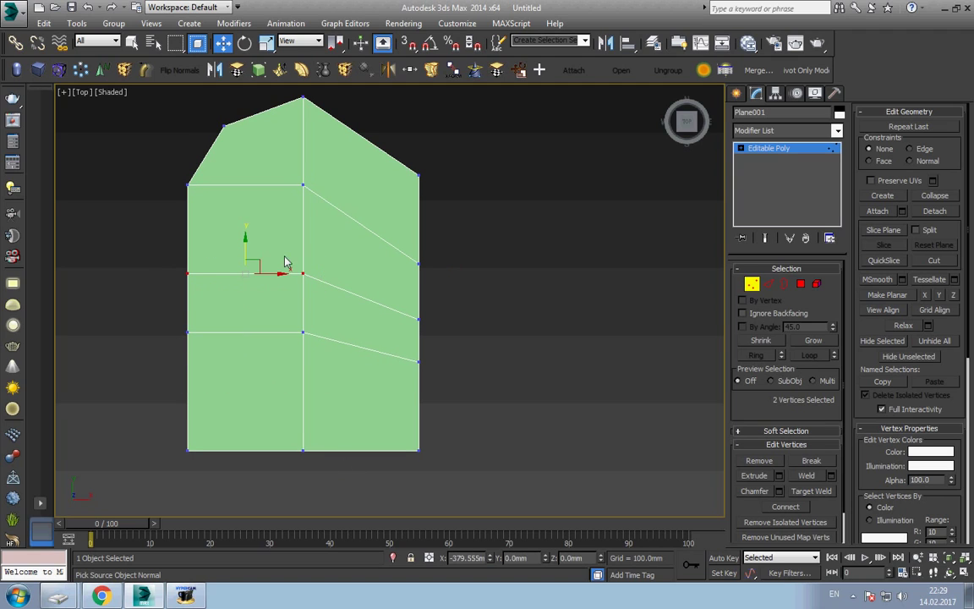
left_click_drag(254, 267, 254, 246)
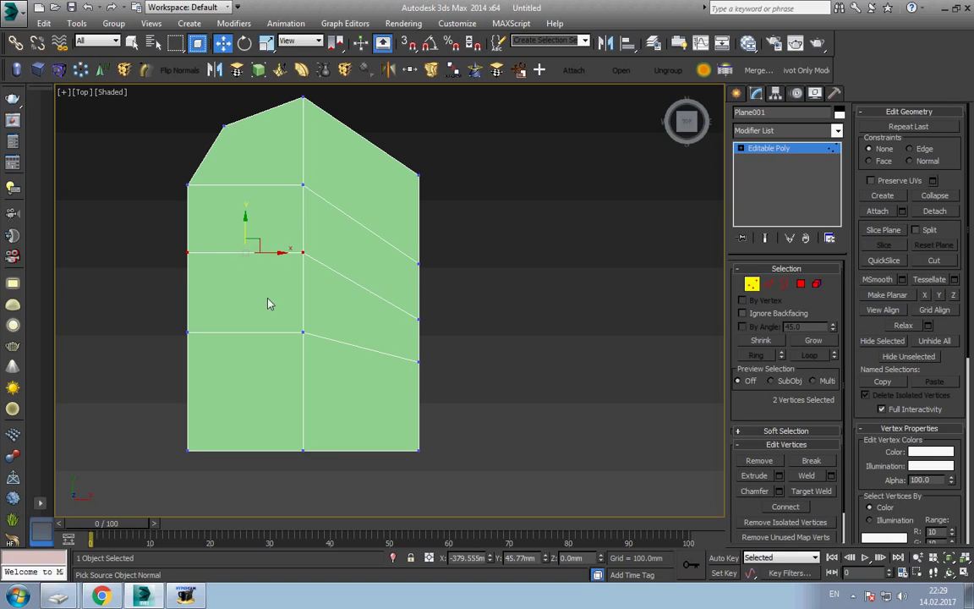
left_click(321, 432)
Raise the bottom row, the bottom-left vertex, the lower left-edge vertices and the bottom-middle vertex.
left_click_drag(157, 489, 157, 487)
left_click_drag(254, 427, 254, 392)
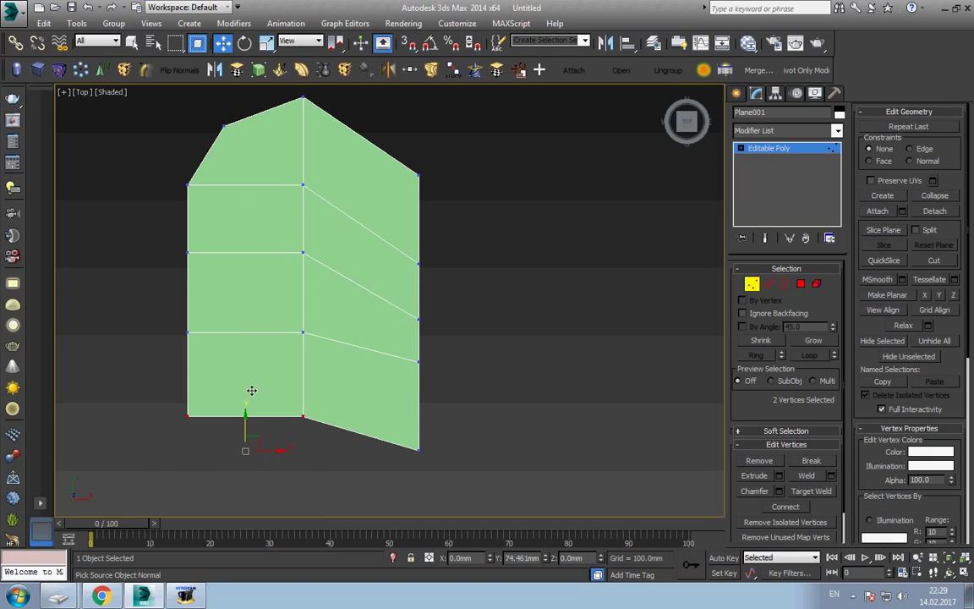
left_click(188, 414)
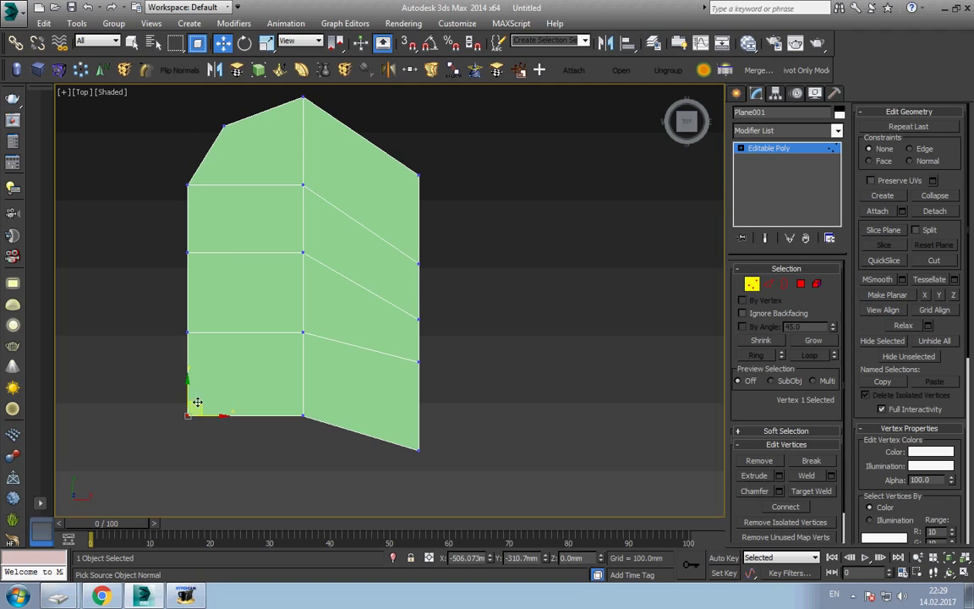
left_click_drag(189, 404, 189, 358)
left_click_drag(211, 311, 167, 389)
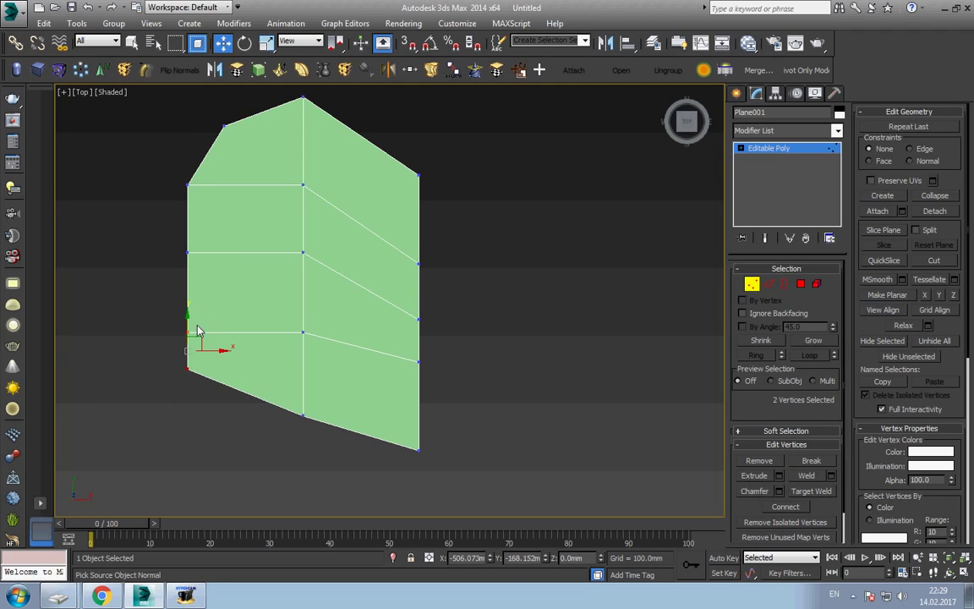
left_click_drag(195, 331, 195, 309)
left_click(246, 350)
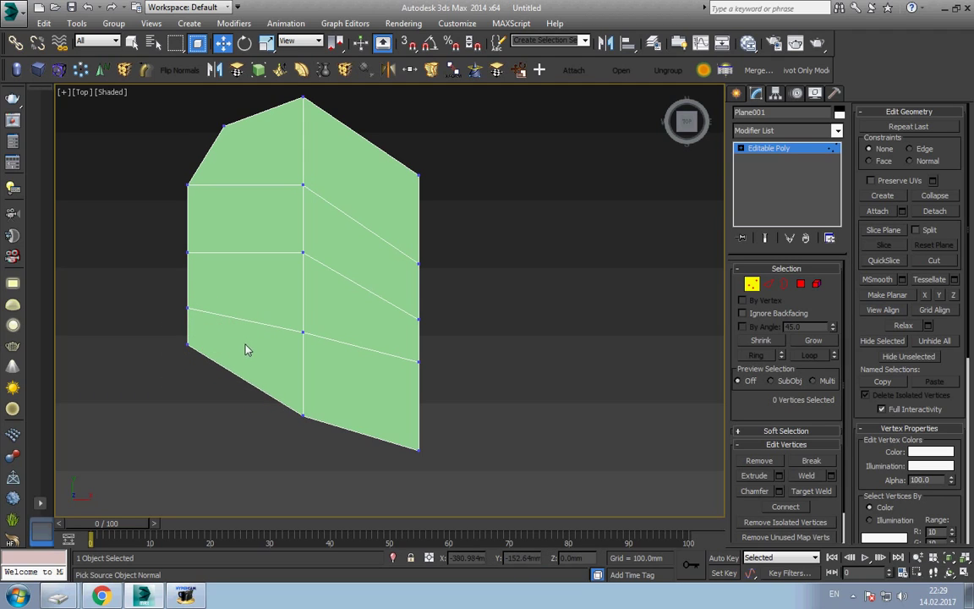
left_click(302, 412)
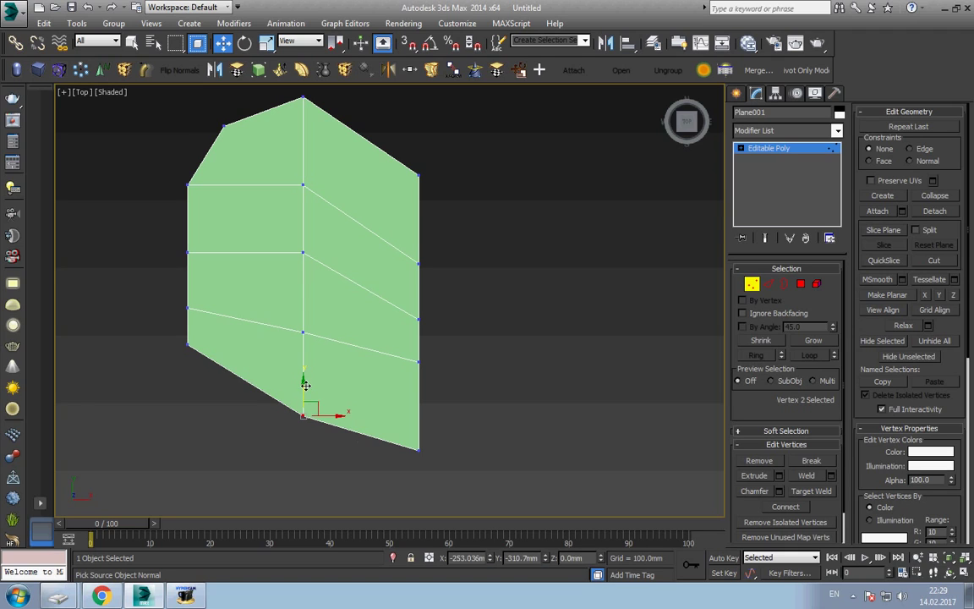
left_click_drag(305, 384, 305, 373)
left_click(227, 340)
Taper a lower-left vertex inward and nudge the upper left-edge vertices outward to round the side.
left_click_drag(163, 372, 220, 363)
left_click(222, 282)
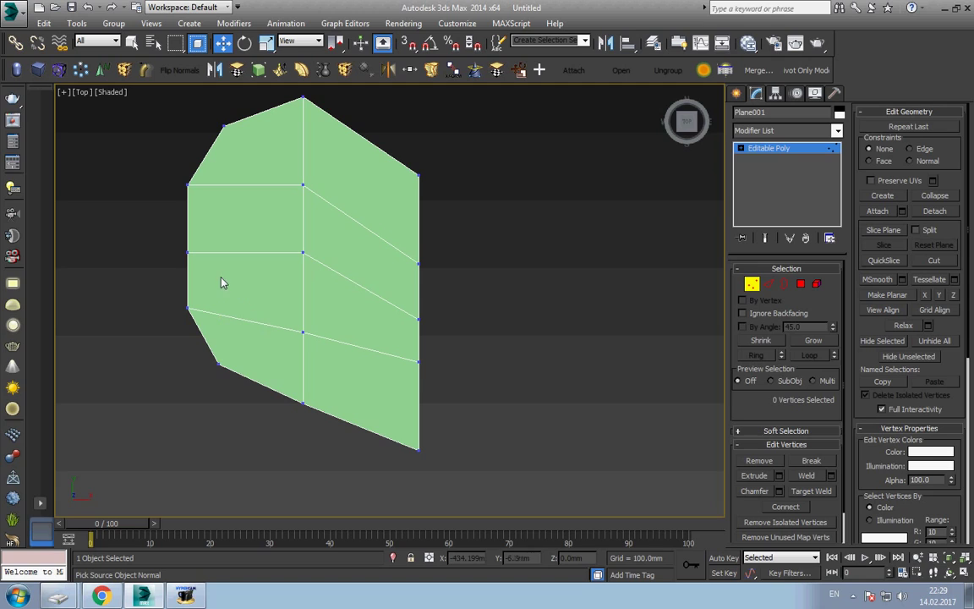
left_click_drag(172, 273, 209, 237)
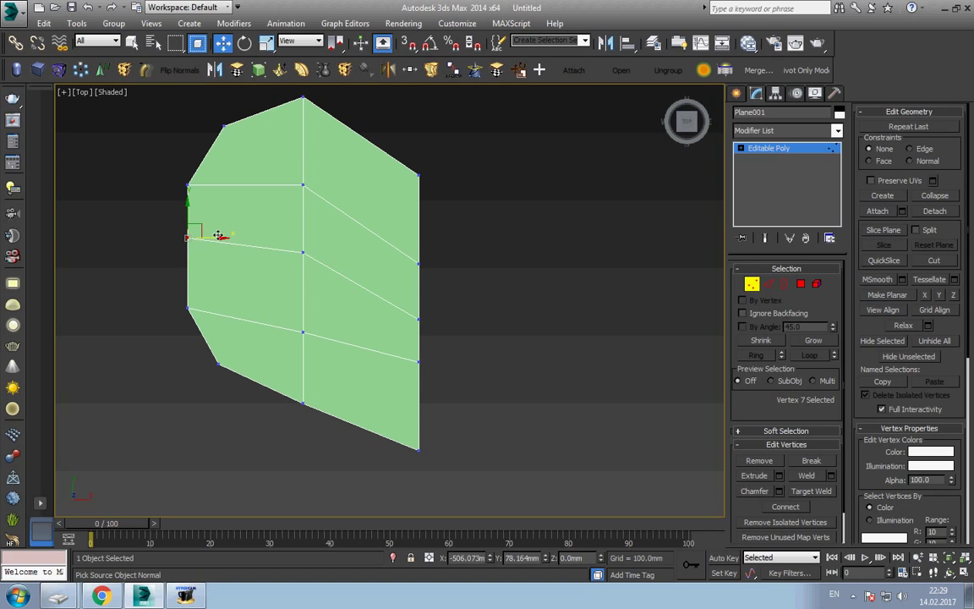
left_click_drag(210, 281, 157, 340)
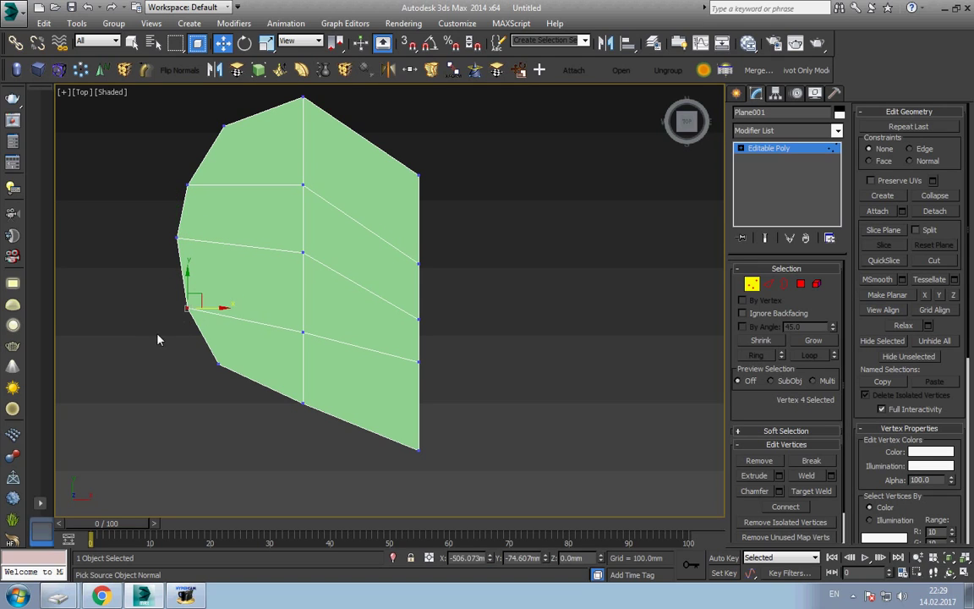
left_click_drag(203, 297, 198, 291)
left_click(359, 259)
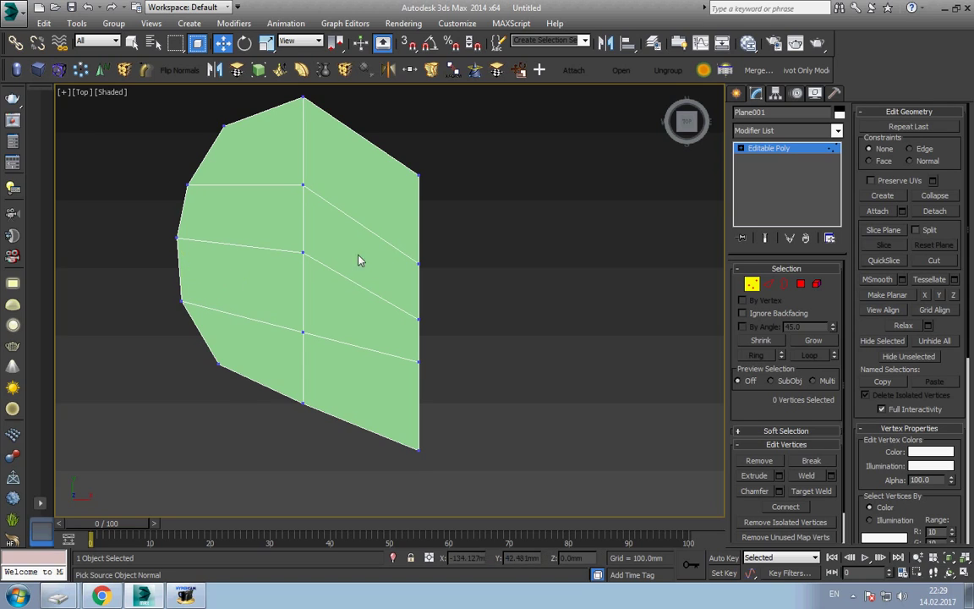
middle_click_drag(359, 259, 404, 269)
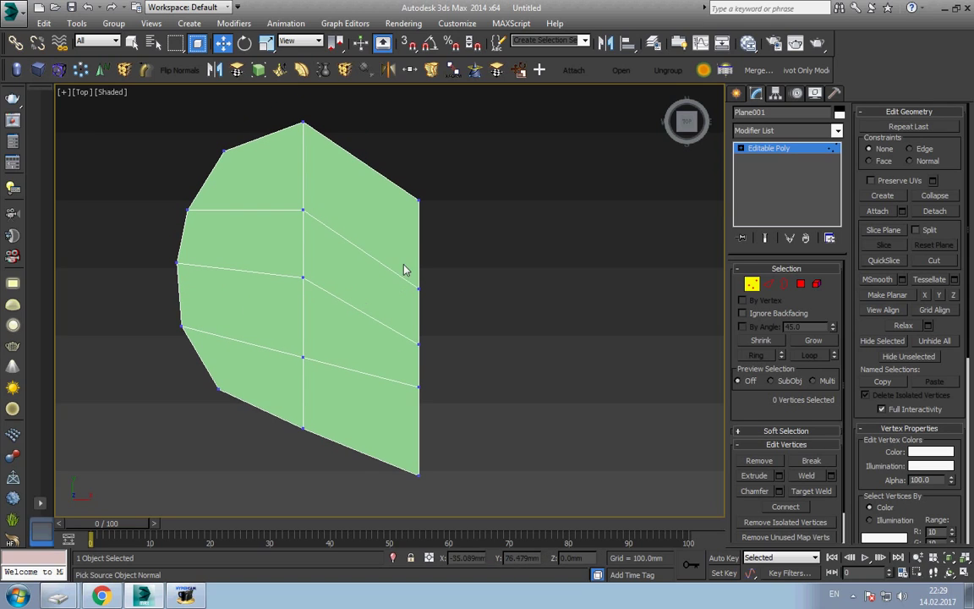
Lower a right-edge vertex, add a vertical row of vertices, and raise two of them.
left_click(419, 386)
left_click_drag(420, 386, 423, 385)
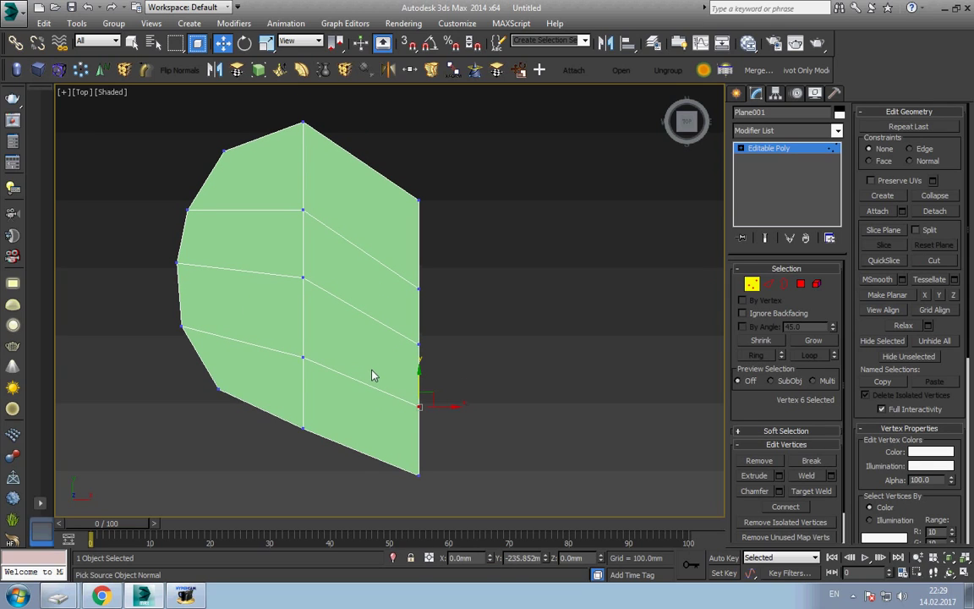
left_click(365, 279)
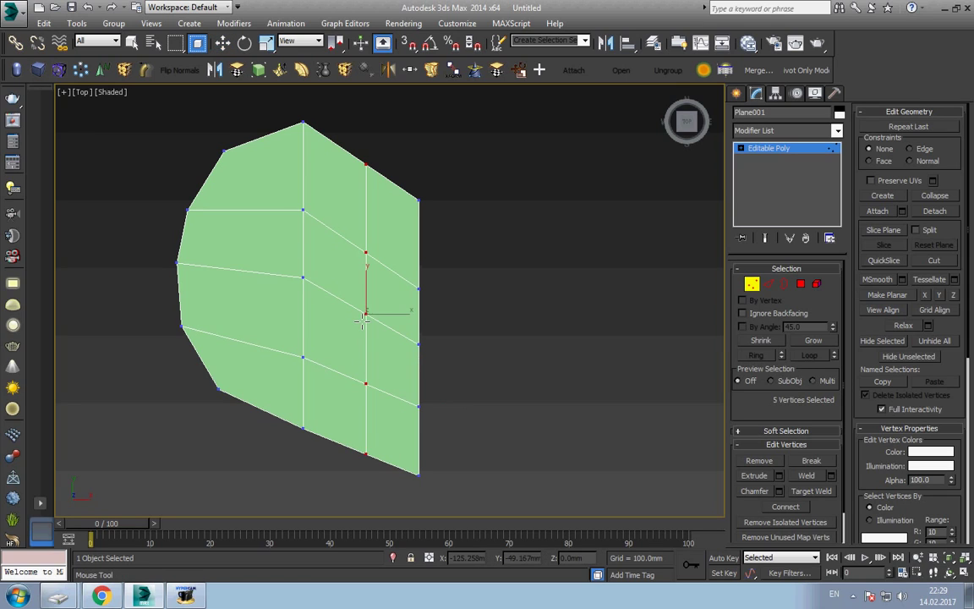
left_click(439, 256)
left_click(419, 285)
left_click(365, 249, "ctrl")
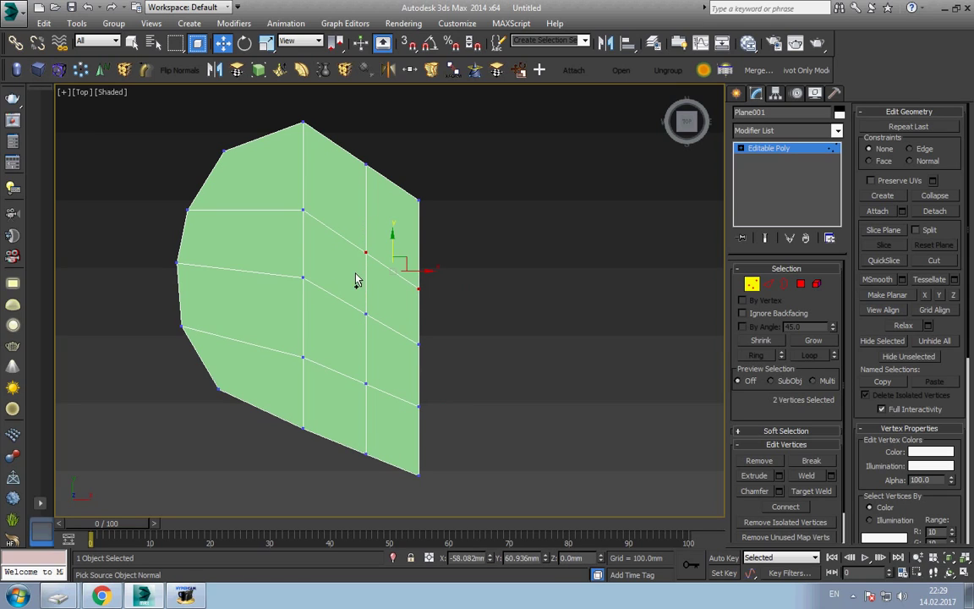
left_click_drag(395, 233, 394, 219)
Raise the top vertex of the new vertex column.
left_click(366, 128)
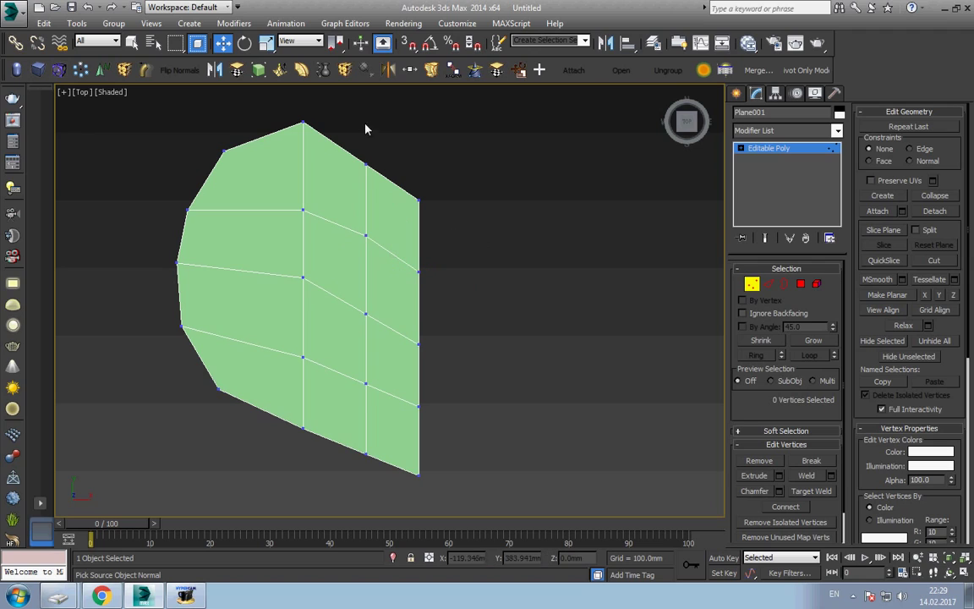
left_click(303, 123)
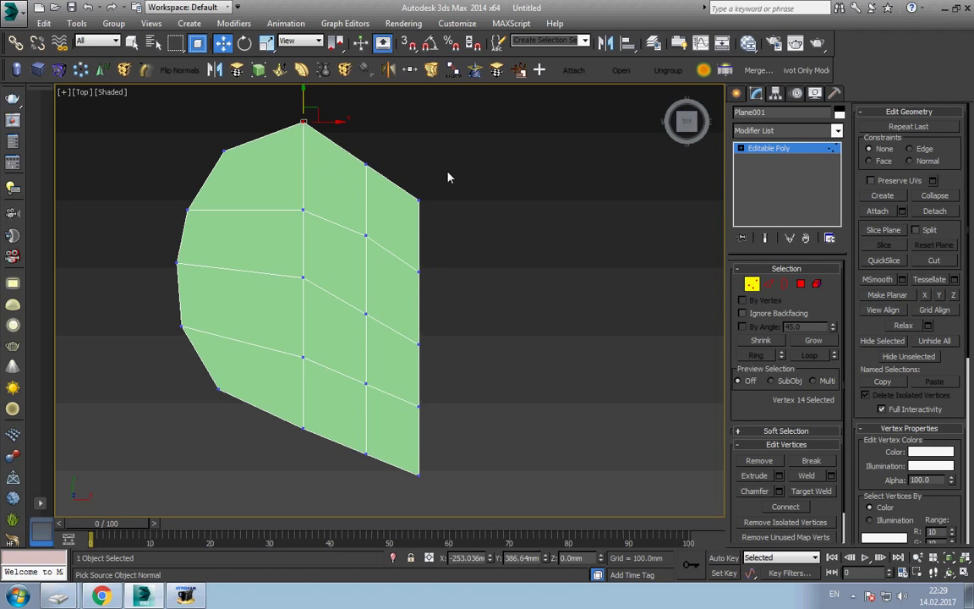
mouse_move(378, 150)
left_mouse_down()
mouse_move(345, 181)
mouse_move(377, 118)
left_mouse_up()
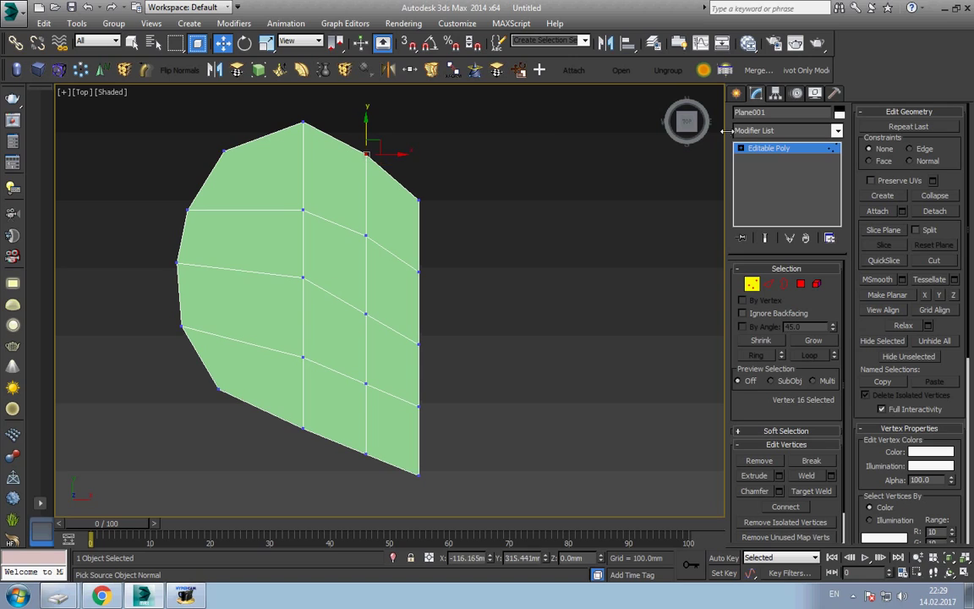
left_click(367, 409)
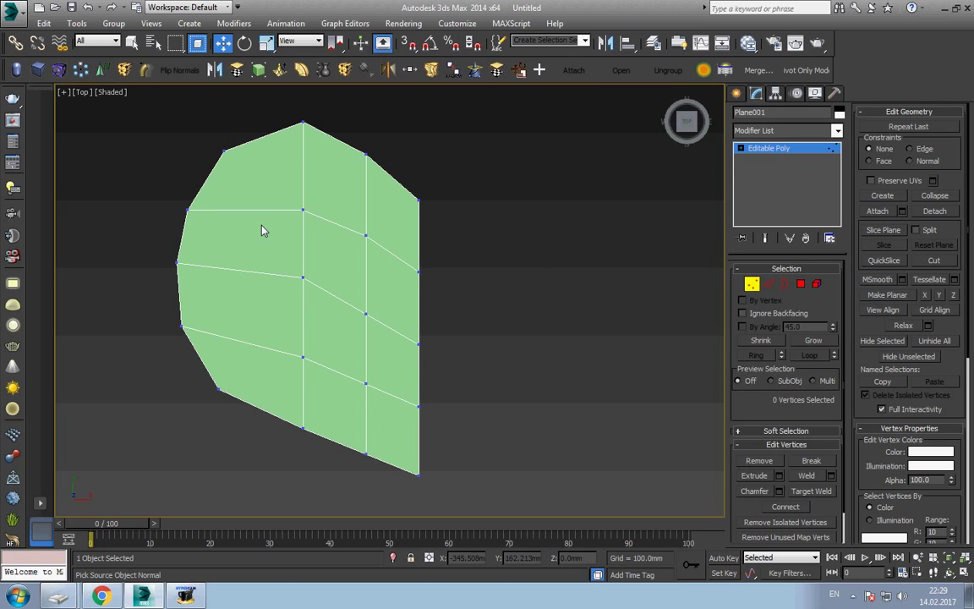
Insert a SwiftLoop vertical edge loop and select the 12 inner vertices across the columns.
key("shift+alt+w")
left_click(241, 211)
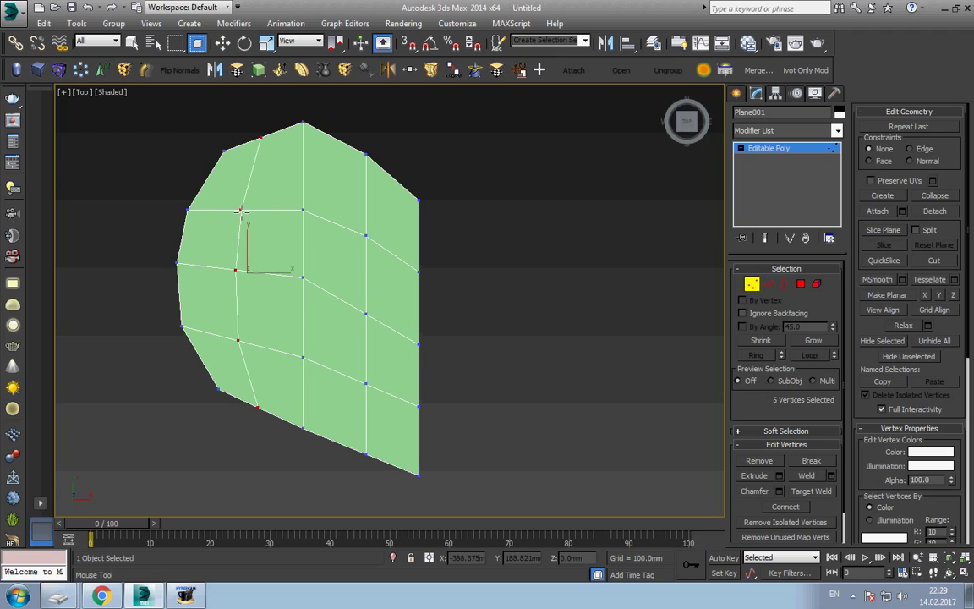
left_click_drag(222, 353, 267, 205)
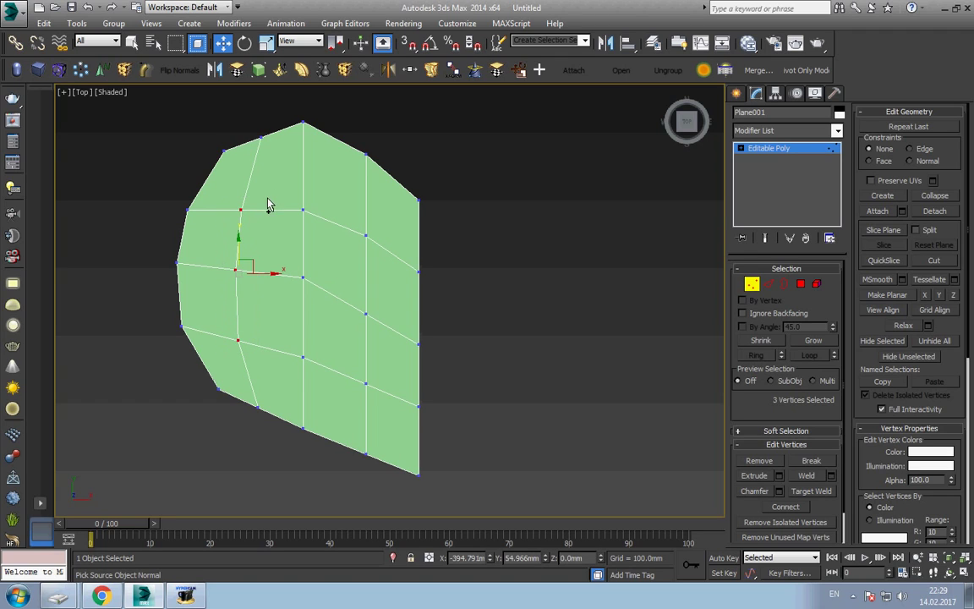
left_click_drag(319, 373, 319, 374, "ctrl")
mouse_move(331, 386)
left_mouse_down("ctrl")
mouse_move(369, 362)
mouse_move(382, 227)
left_mouse_up("ctrl")
left_click_drag(399, 408, 417, 387, "ctrl")
middle_click_drag(418, 387, 352, 404, "alt")
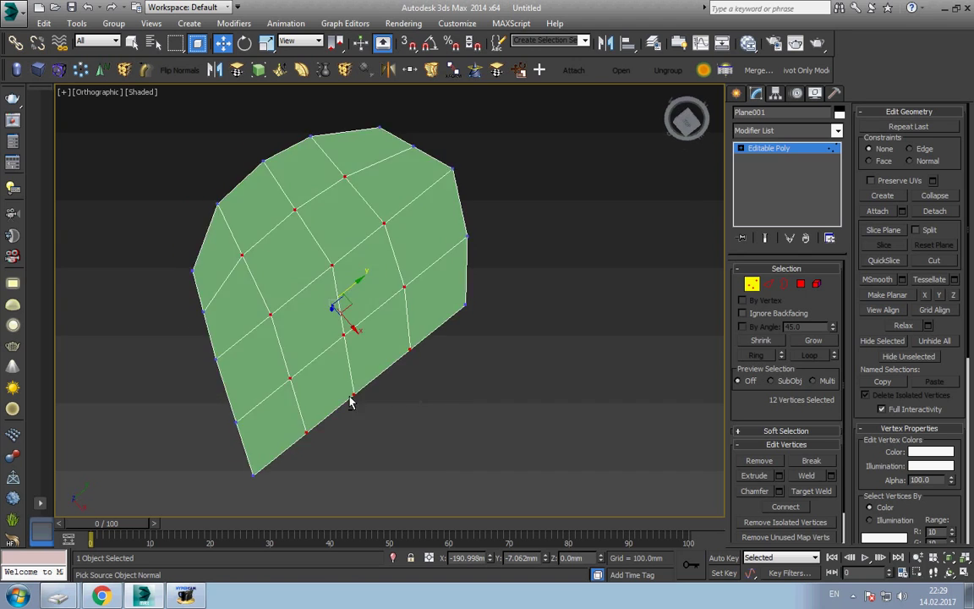
Lift the 12 selected inner vertices up along Z to bulge the plane.
key("f")
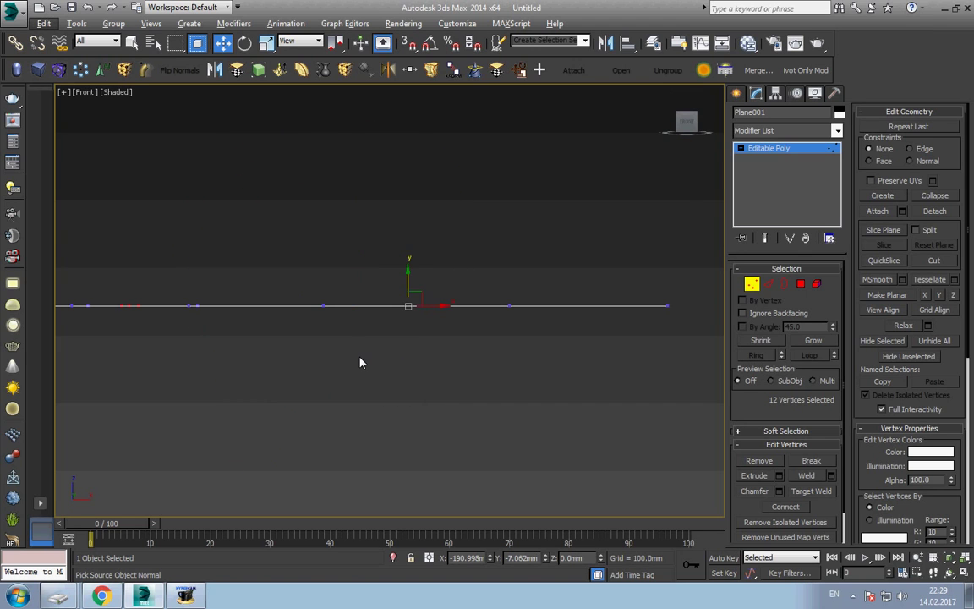
middle_click_drag(367, 348, 347, 383, "alt")
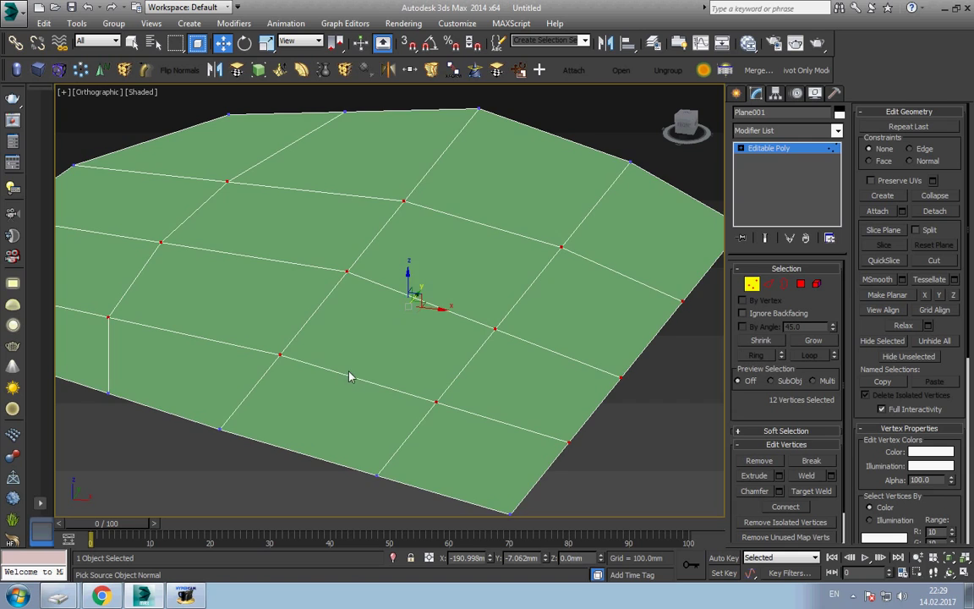
scroll(373, 328, "down", 2)
left_click_drag(378, 306, 376, 276)
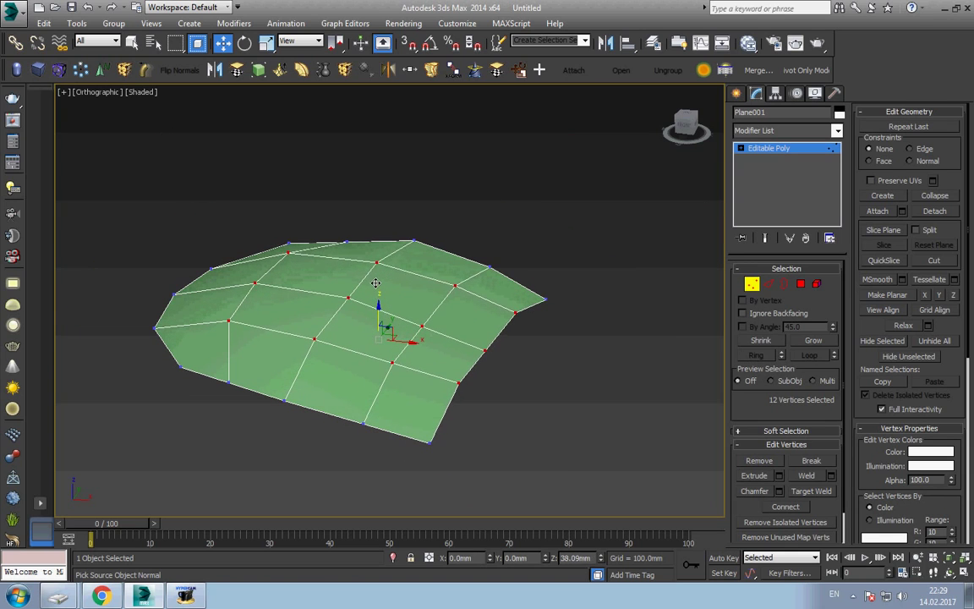
Select the central column of four vertices and raise them higher.
middle_click_drag(294, 337, 381, 336, "alt")
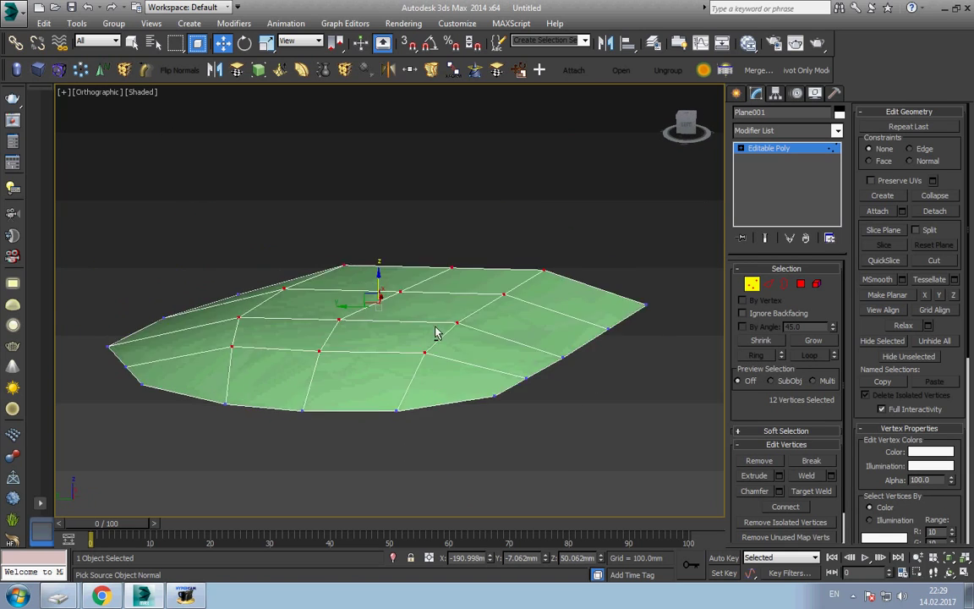
left_click_drag(331, 201, 431, 393)
left_click_drag(378, 268, 378, 247)
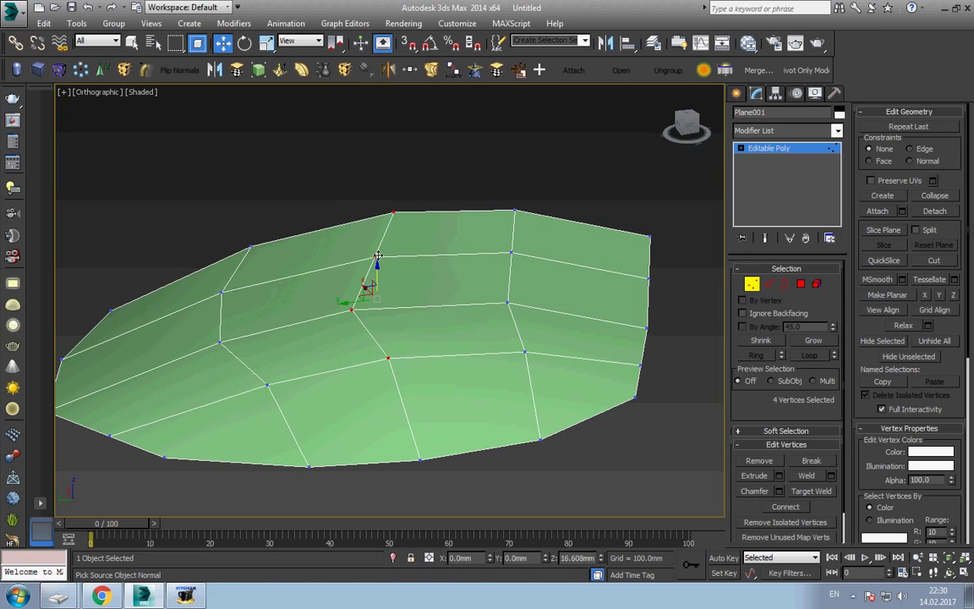
scroll(425, 335, "down", 3)
middle_click_drag(425, 335, 283, 386, "alt")
In Front view, raise the top right-edge vertices to about 105.6 mm in Z.
key("t")
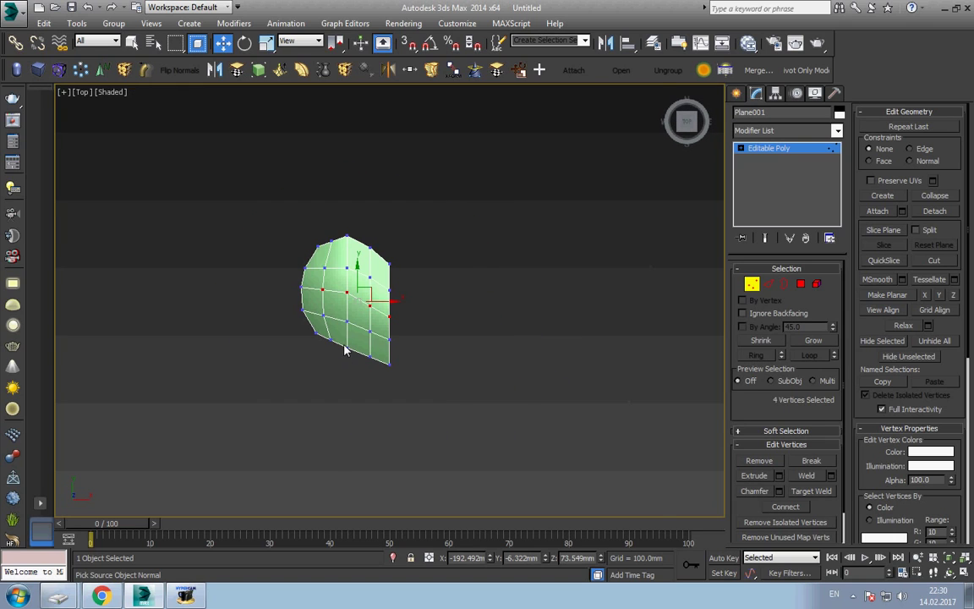
key("z")
key("f")
scroll(343, 348, "down", 2)
left_click(361, 358)
left_click_drag(317, 289, 524, 359)
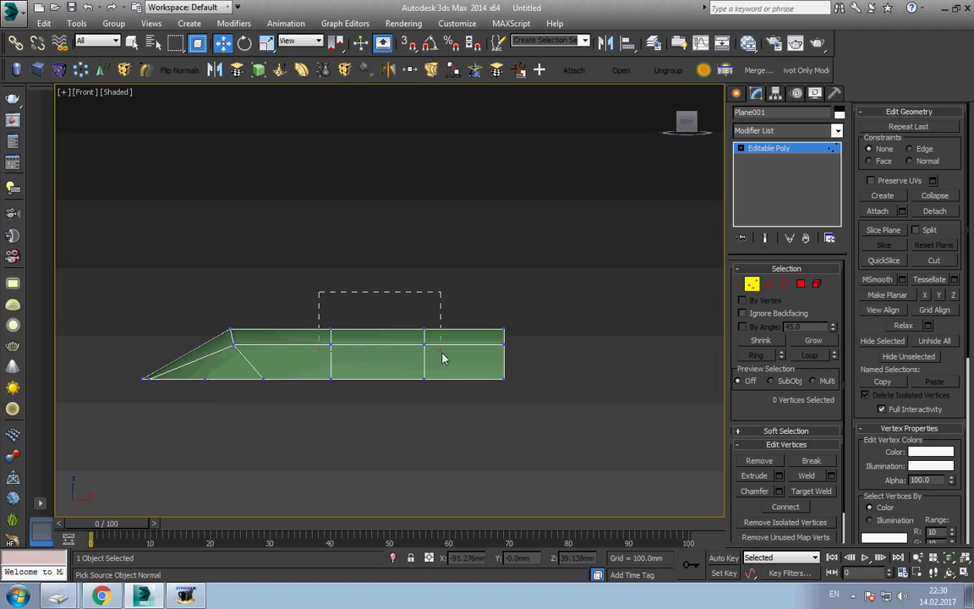
mouse_move(423, 317)
left_mouse_down()
mouse_move(420, 297)
mouse_move(418, 329)
left_mouse_up()
left_click_drag(464, 295, 465, 286)
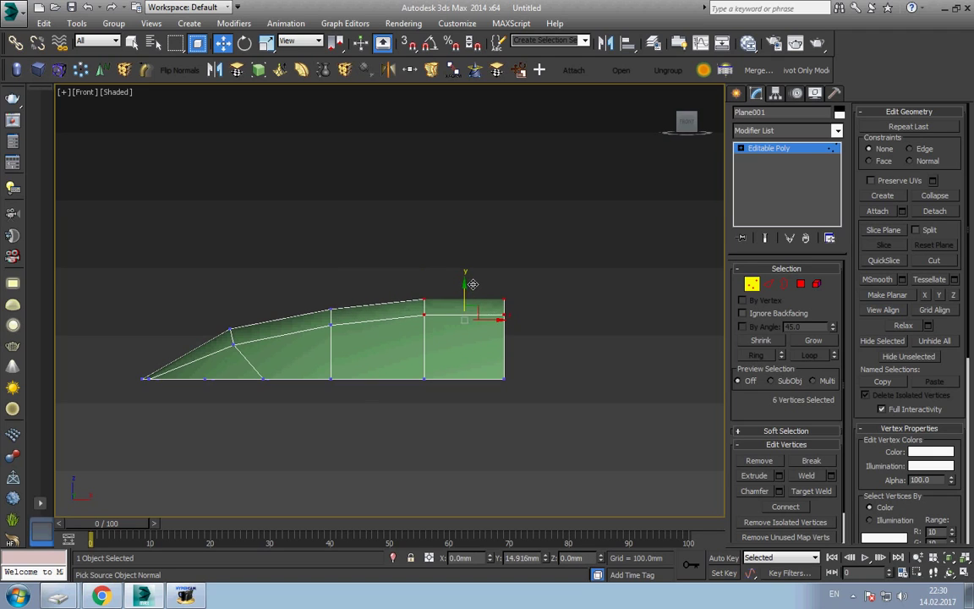
Select the next column of top vertices and lift them slightly.
left_click_drag(315, 331, 346, 299)
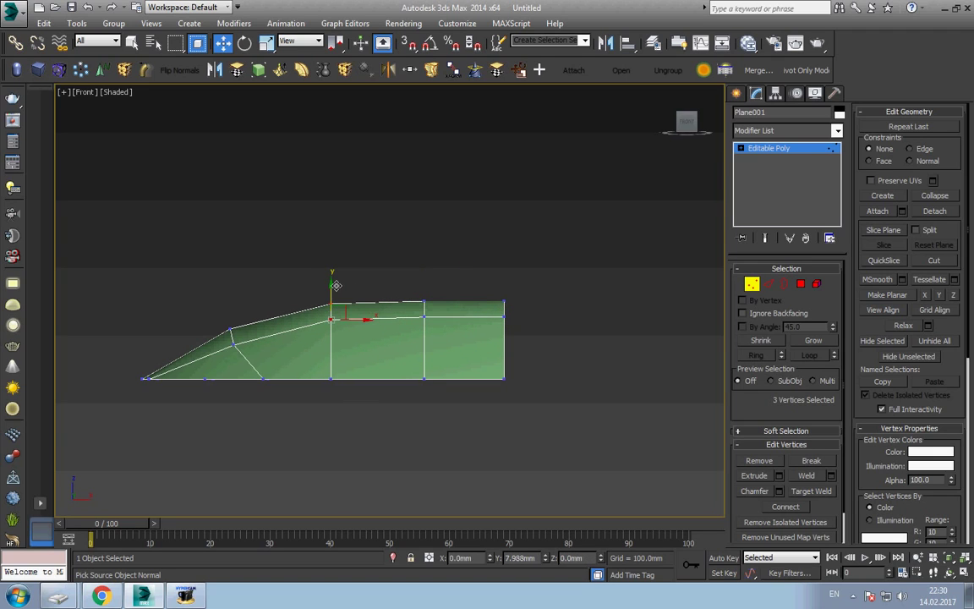
mouse_move(519, 285)
left_mouse_down()
mouse_move(440, 323)
mouse_move(421, 321)
left_mouse_up()
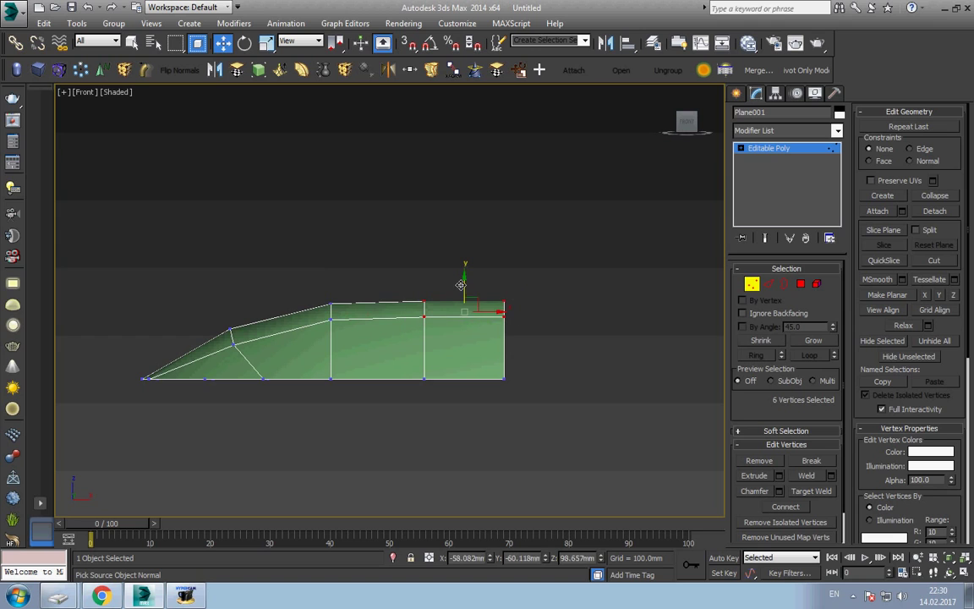
left_click_drag(461, 285, 462, 278)
mouse_move(453, 316)
middle_mouse_down("alt")
mouse_move(502, 389)
mouse_move(432, 450)
middle_mouse_up("alt")
scroll(416, 369, "up", 5)
Inspect the curved leaf surface from the Top, orbited and Back views.
key("t")
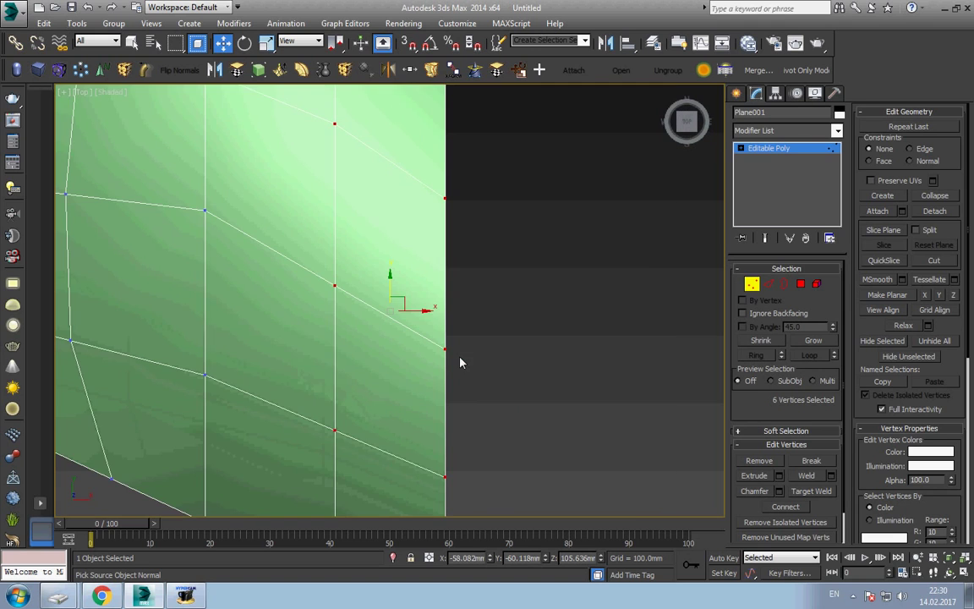
scroll(413, 320, "down", 3)
scroll(431, 388, "down", 2)
left_click(566, 343)
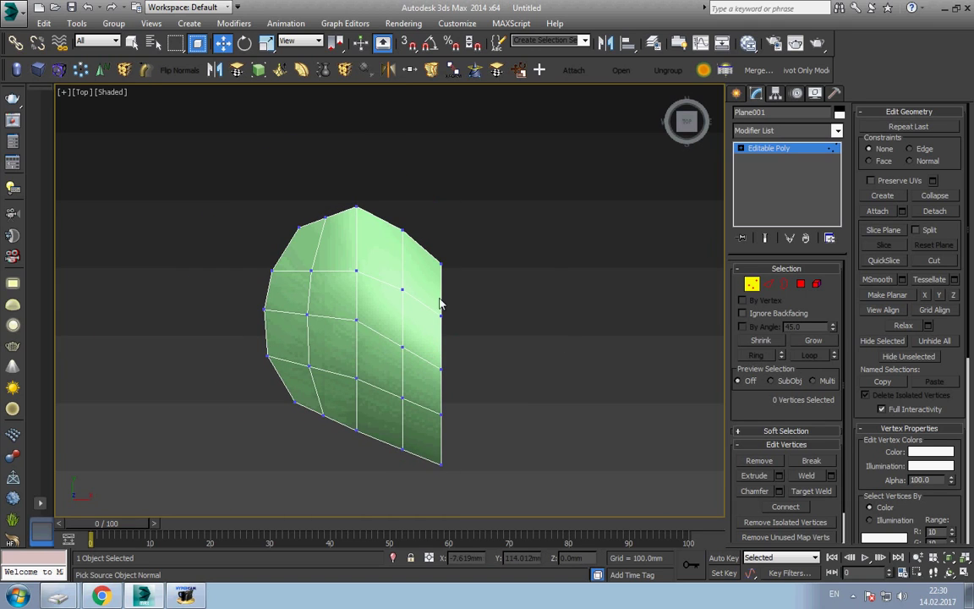
middle_click_drag(440, 304, 433, 374, "alt")
scroll(351, 338, "up", 3)
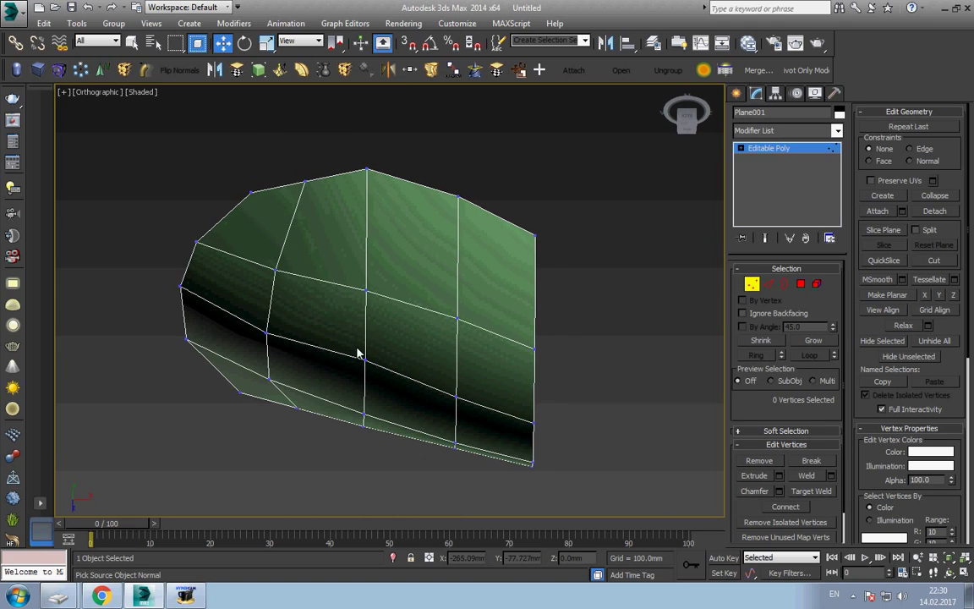
left_click(688, 127)
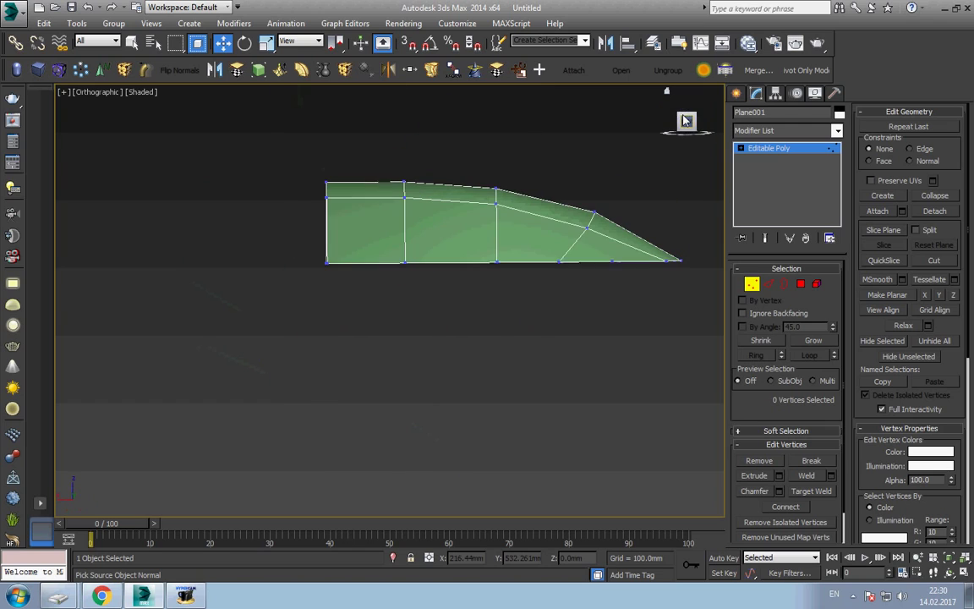
left_click(740, 148)
Exit Vertex mode and switch to Rotate from the quad menu, undoing a trial rotation.
left_click(760, 151)
key("f")
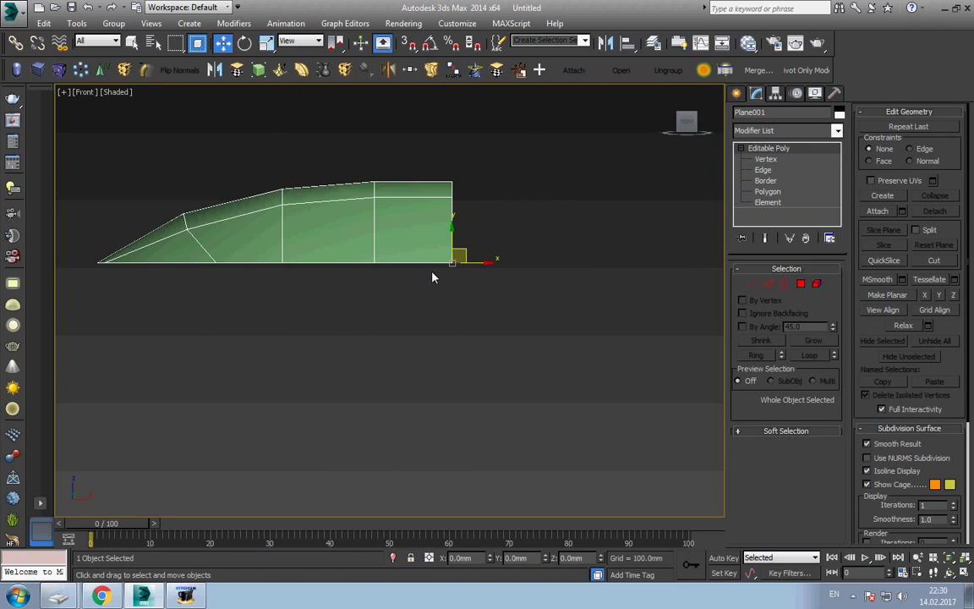
right_click(431, 244)
left_click(451, 270)
left_click_drag(452, 271, 449, 308)
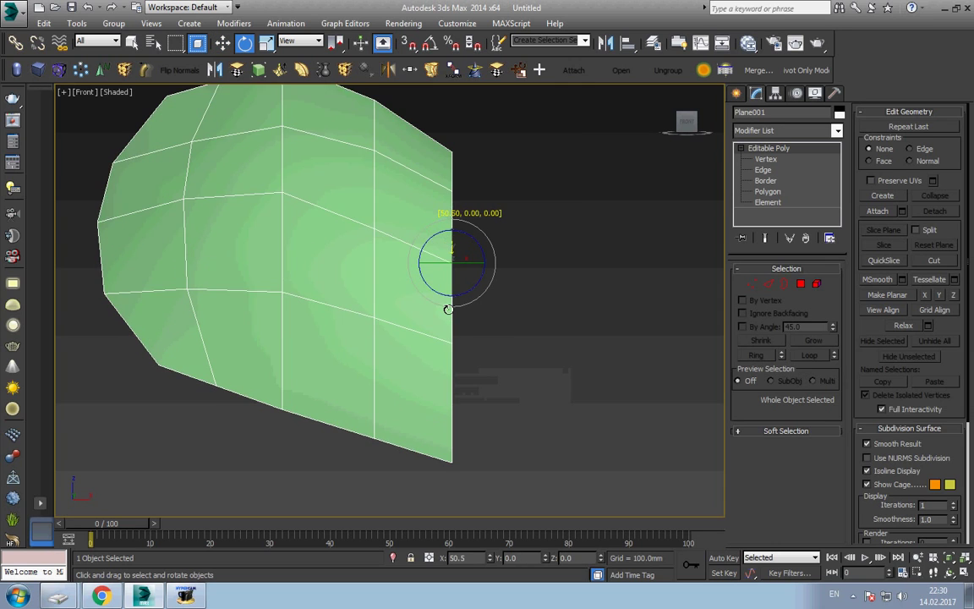
key("ctrl+z")
With Angle Snap on, rotate the leaf half exactly 90° about X.
key("a")
left_click_drag(452, 247, 460, 306)
key("z")
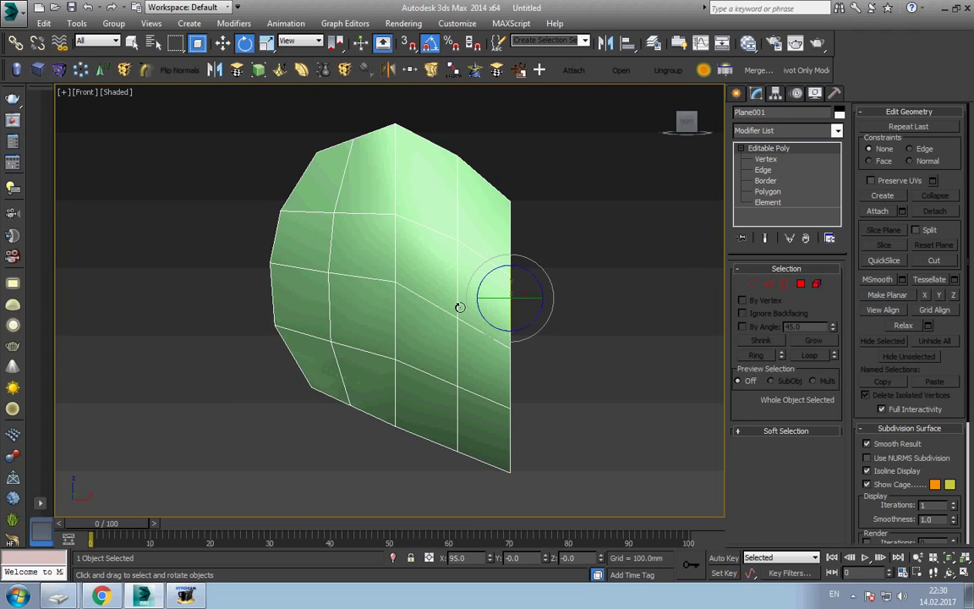
key("t")
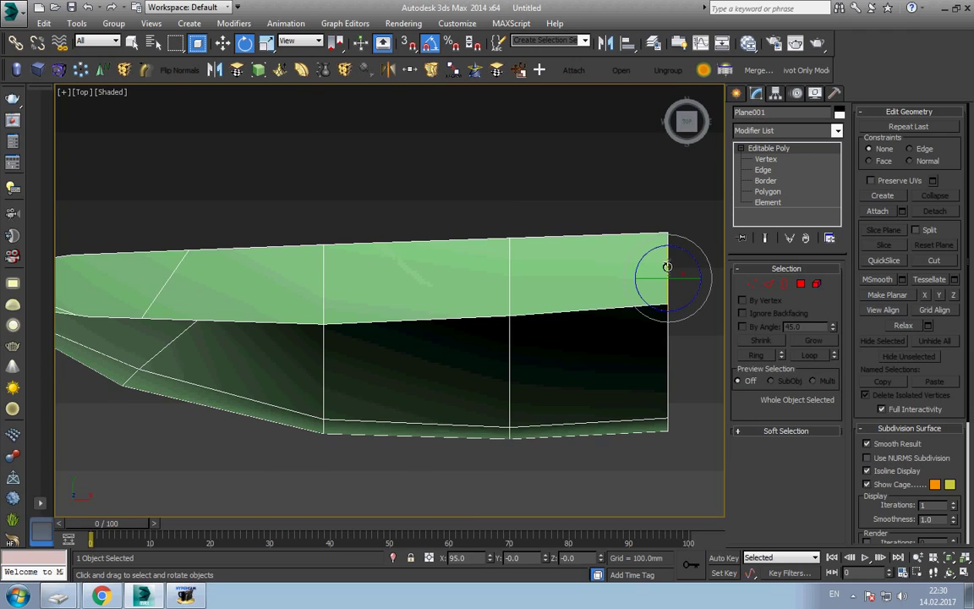
left_click_drag(667, 266, 668, 264)
scroll(388, 347, "down", 5)
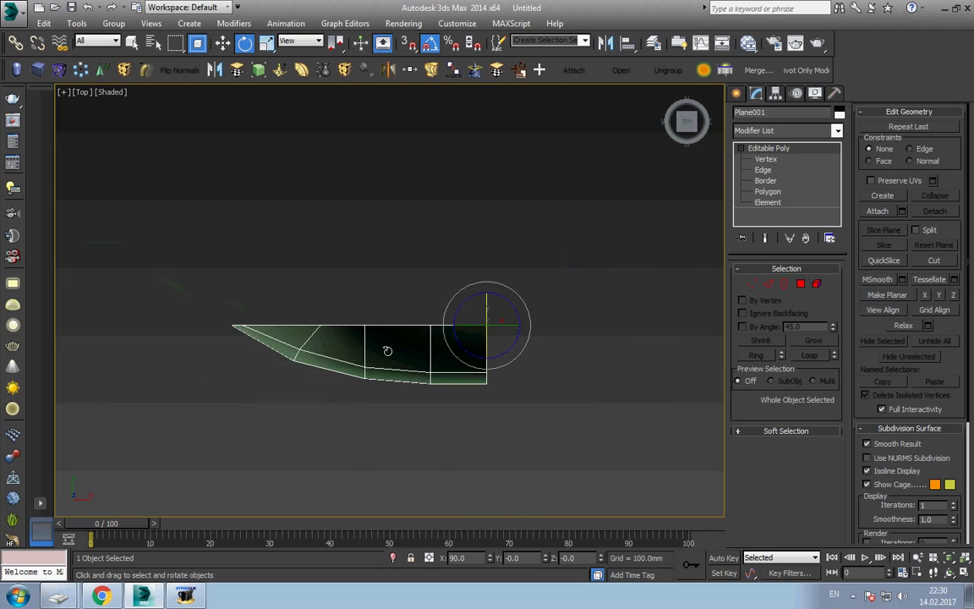
Mirror the leaf half on X with Copy and convert the result to Editable Poly.
key("w")
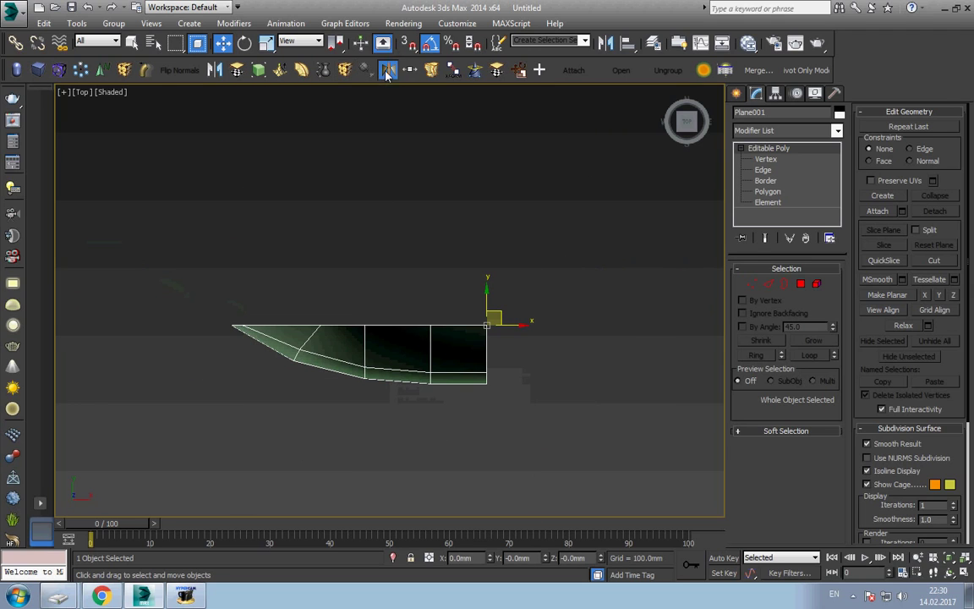
left_click(349, 69)
left_click(778, 363)
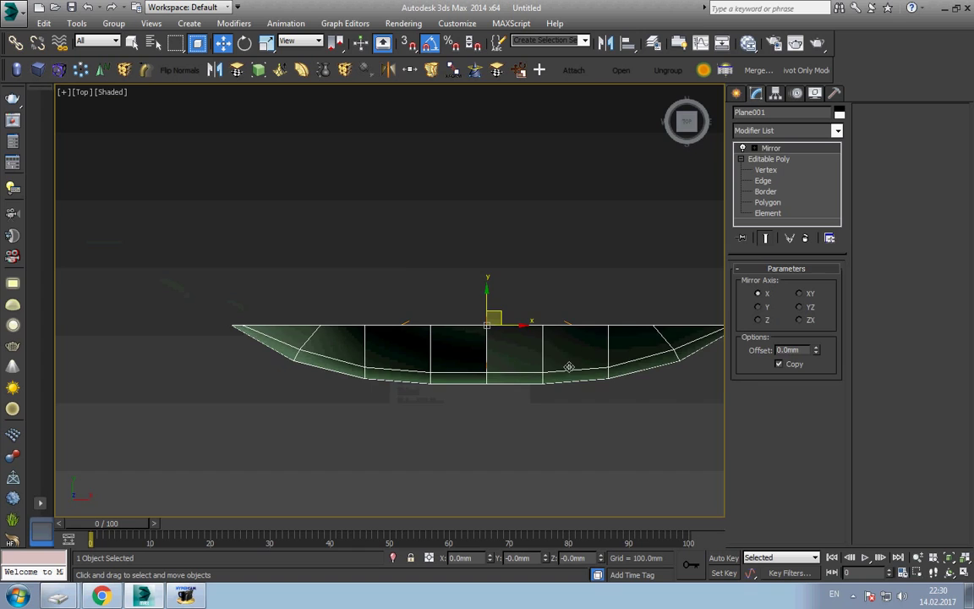
middle_click_drag(569, 366, 468, 319, "alt")
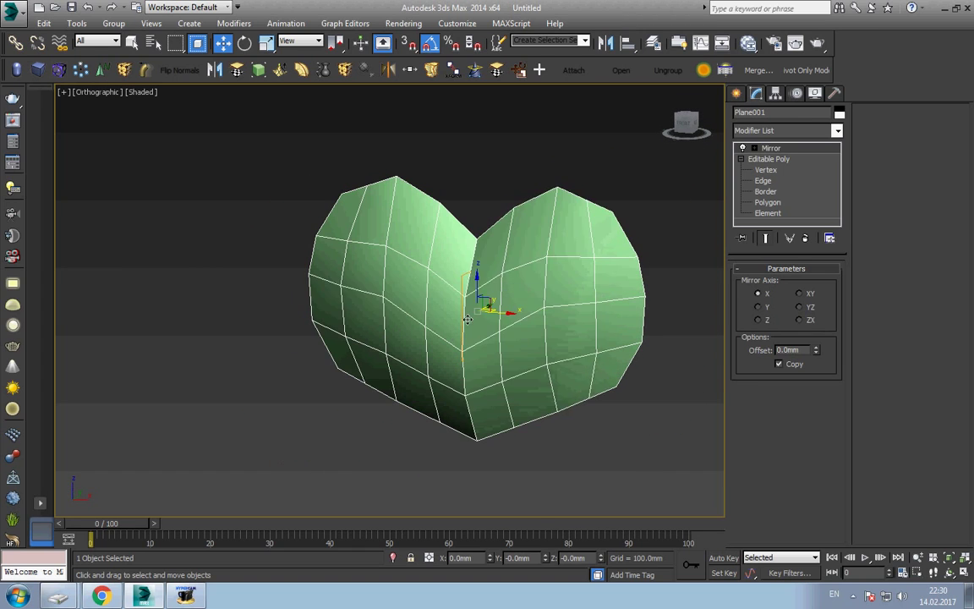
right_click(468, 319)
left_click(592, 406)
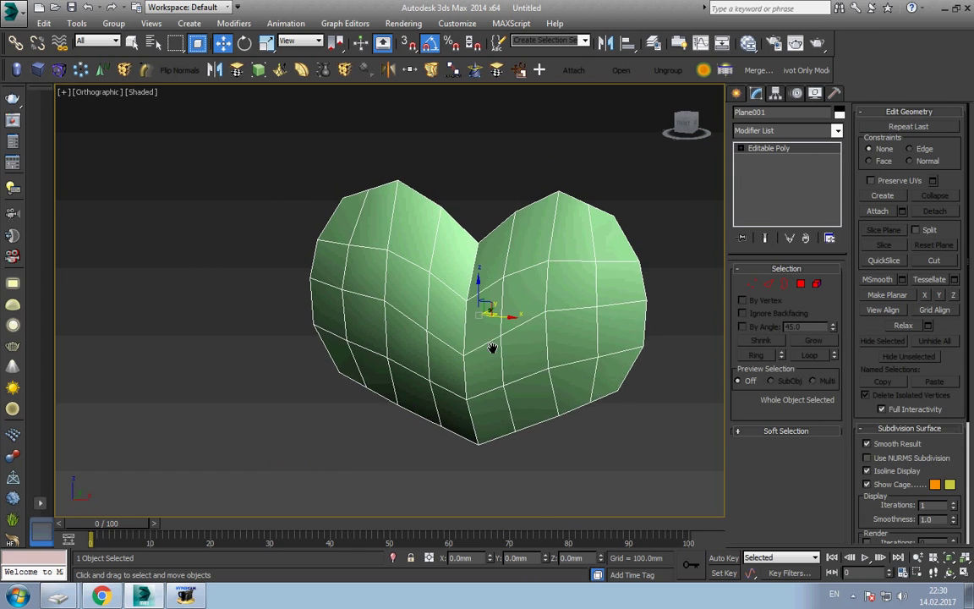
middle_click_drag(492, 347, 499, 376)
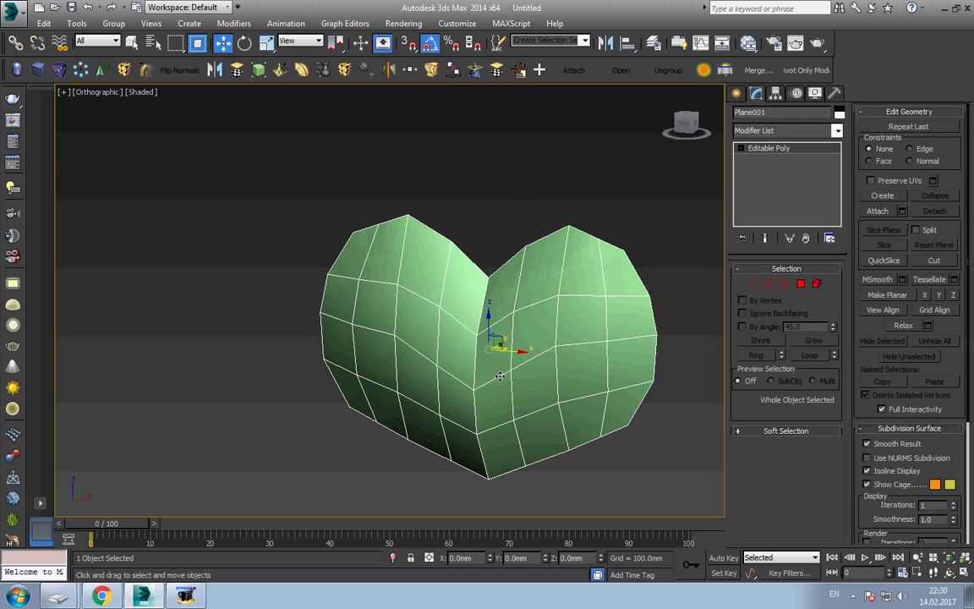
Select all vertices and weld the seam at 1.0mm, reducing 50 vertices to 45.
key("1")
key("ctrl+a")
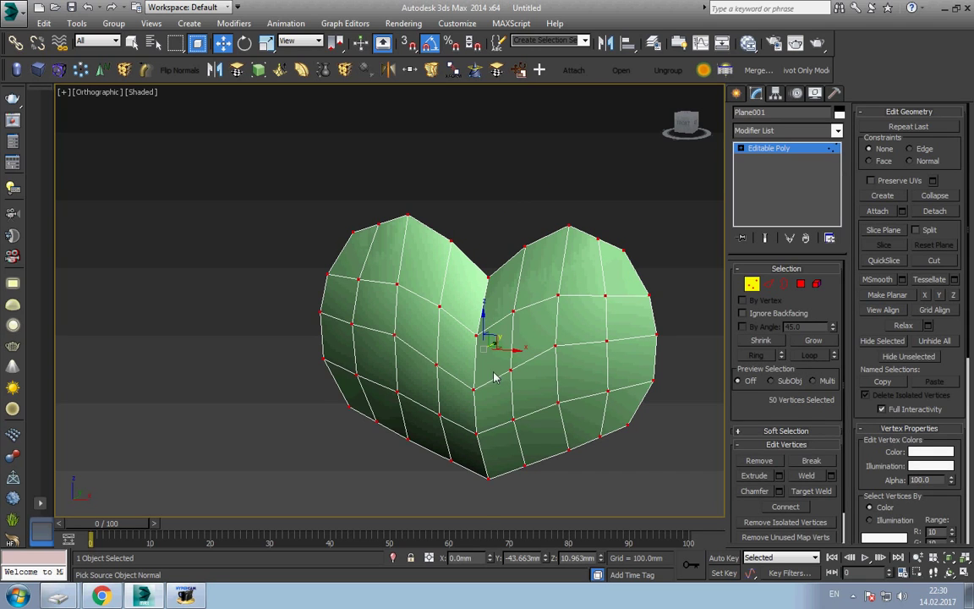
scroll(518, 337, "up", 2)
right_click(519, 337)
left_click(378, 372)
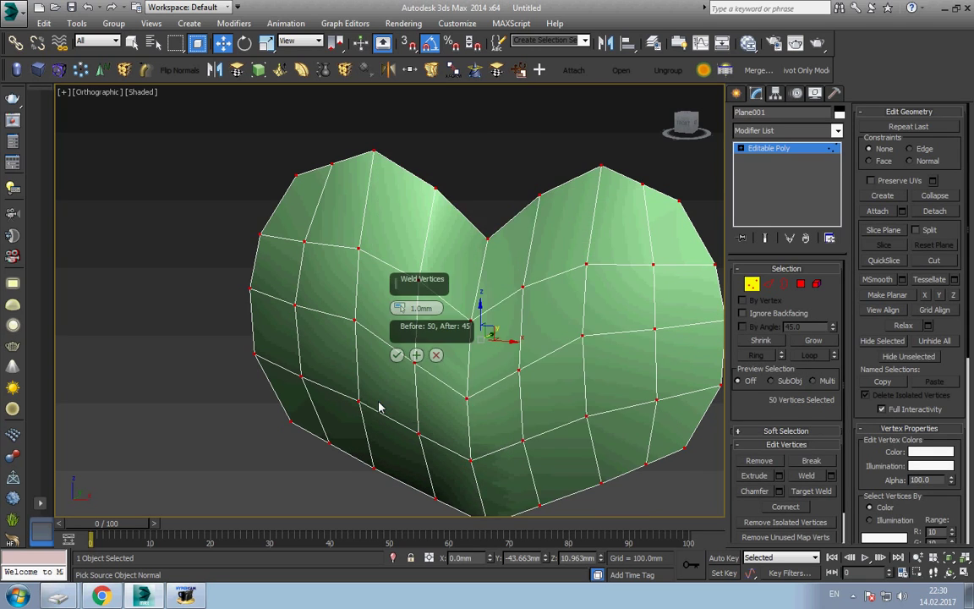
left_click(397, 355)
Raise a single vertex on the heart along Z and pick a vertex near the bottom.
left_click(484, 296)
mouse_move(456, 348)
middle_mouse_down("alt")
mouse_move(526, 348)
mouse_move(508, 348)
middle_mouse_up("alt")
left_click_drag(478, 288, 479, 263)
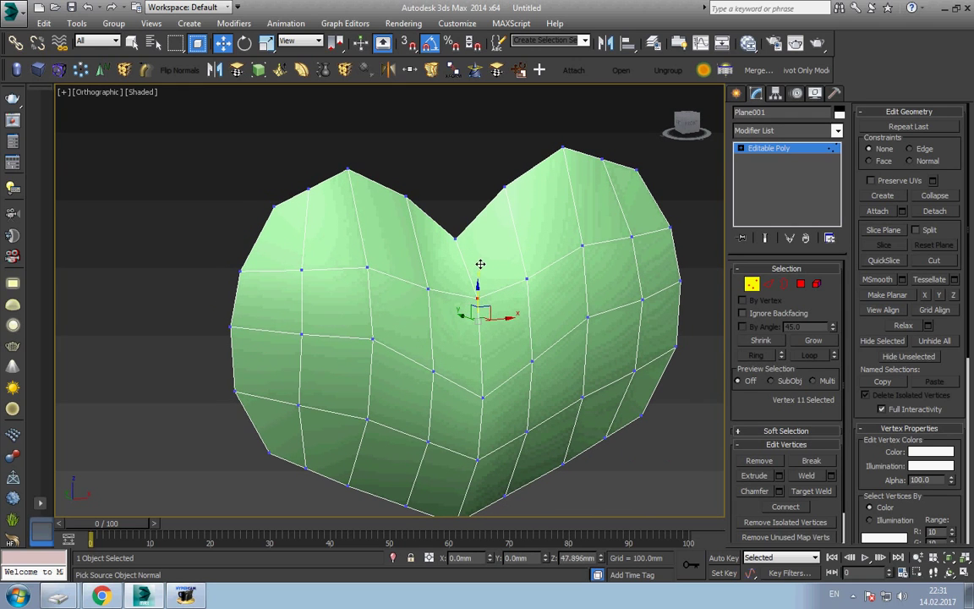
mouse_move(476, 414)
left_mouse_down()
mouse_move(489, 378)
mouse_move(482, 348)
left_mouse_up()
middle_click_drag(489, 424, 446, 431, "alt")
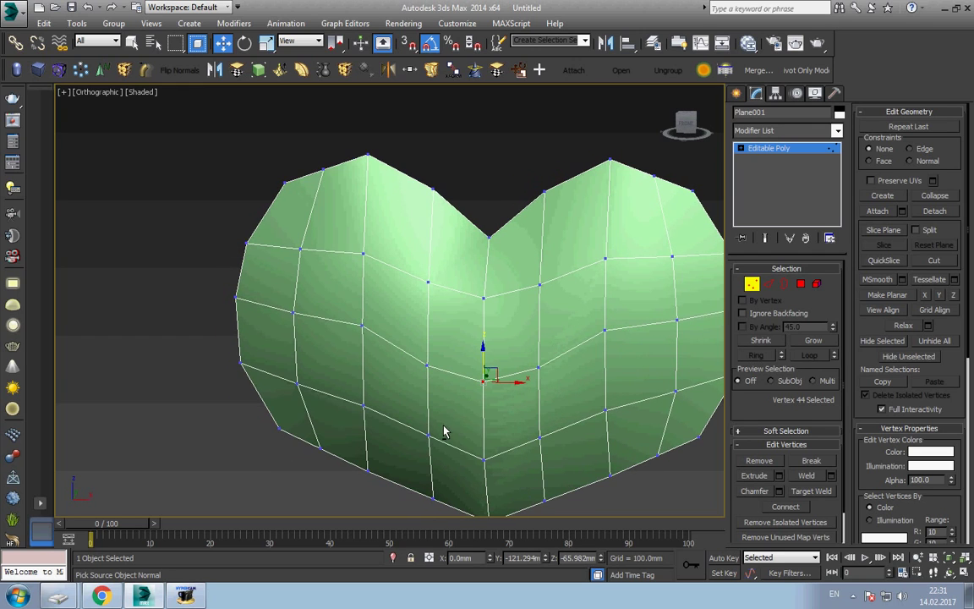
Raise the three top-centre seam vertices to about 141.2 mm in Z.
left_click_drag(475, 475, 476, 471)
middle_click_drag(515, 407, 428, 366, "alt")
left_click_drag(520, 393, 519, 390)
left_click_drag(479, 347, 479, 336)
left_click(530, 305)
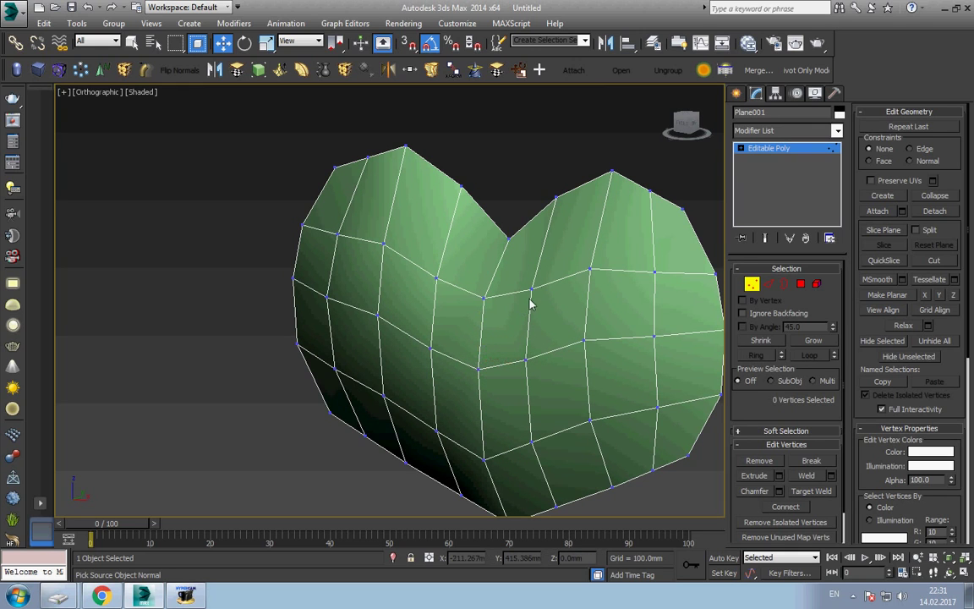
key("ctrl+z")
mouse_move(426, 306)
middle_mouse_down("alt")
mouse_move(465, 308)
mouse_move(478, 266)
middle_mouse_up("alt")
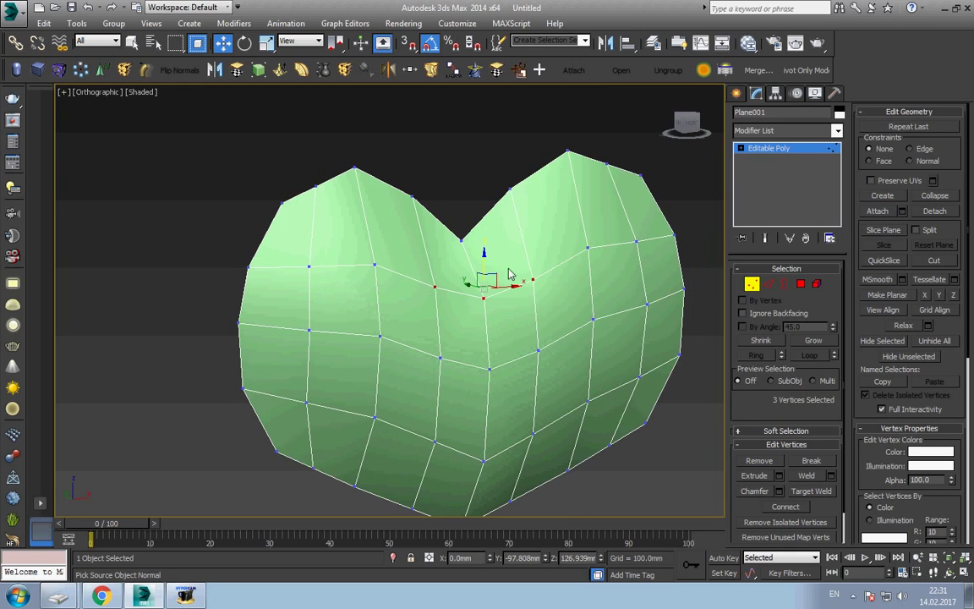
mouse_move(477, 372)
middle_mouse_down("alt")
mouse_move(496, 374)
mouse_move(487, 368)
middle_mouse_up("alt")
In Top view, select the twelve central vertices and move them down.
key("t")
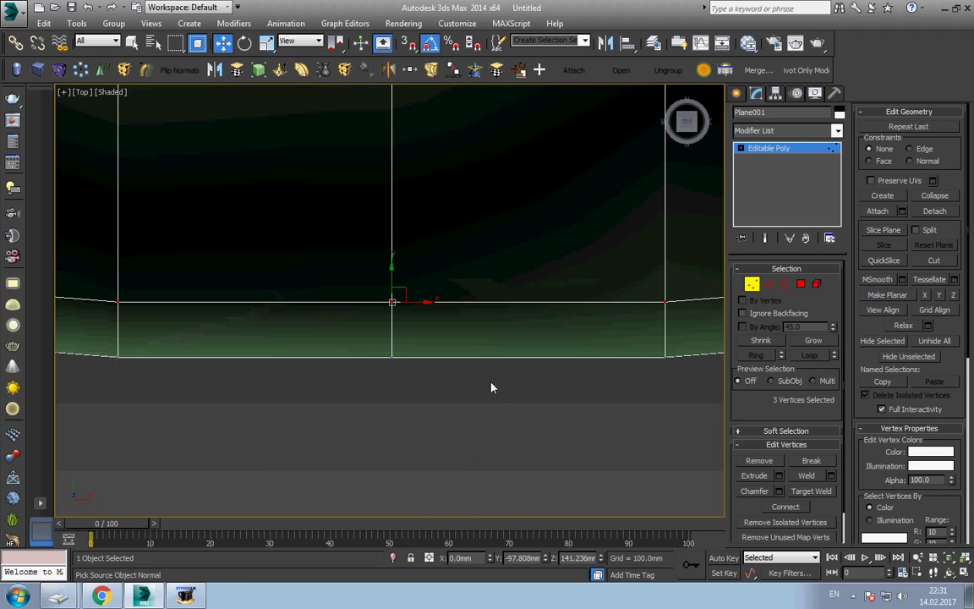
left_click(488, 391)
scroll(380, 431, "down", 3)
left_click_drag(315, 435, 515, 387)
key("z")
scroll(434, 339, "down", 2)
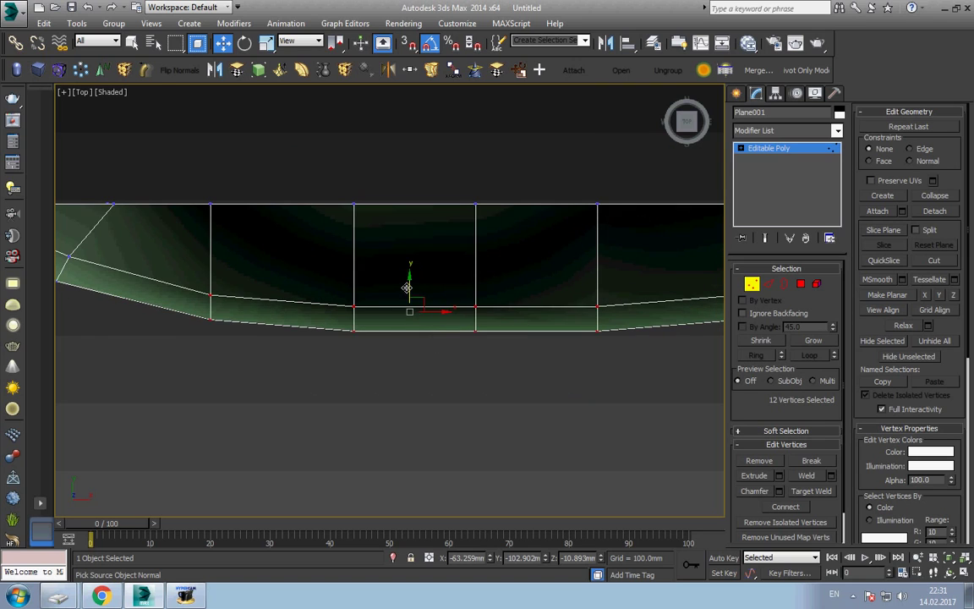
left_click_drag(407, 289, 410, 304)
Narrow to the nine, then three centre vertices, lower them further, and exit Vertex level.
left_click_drag(636, 323, 634, 321)
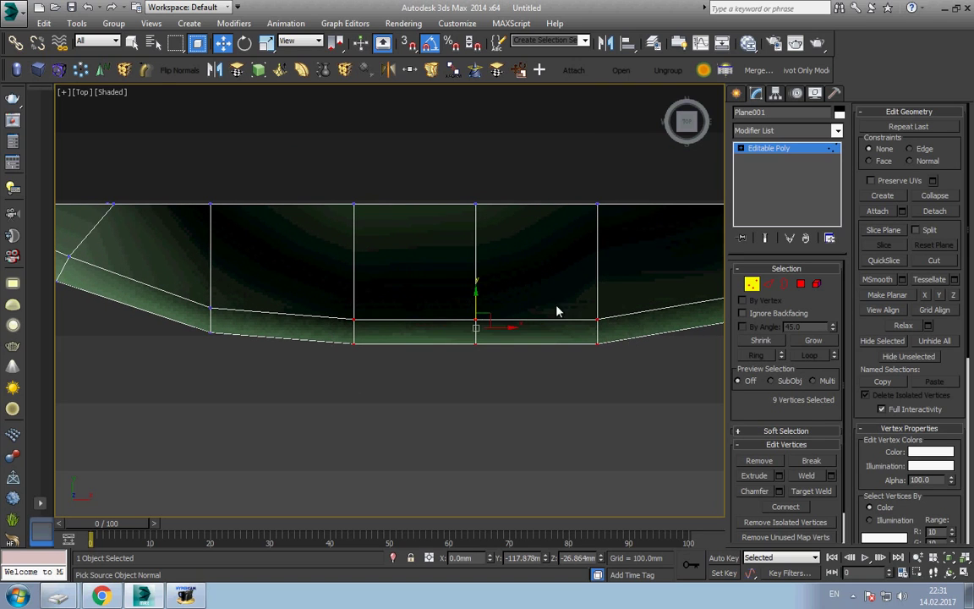
left_click_drag(477, 302, 476, 313)
mouse_move(518, 397)
left_mouse_down()
mouse_move(446, 326)
mouse_move(476, 330)
left_mouse_up()
scroll(473, 338, "down", 3)
left_click(740, 149)
left_click(753, 148)
left_click(186, 596)
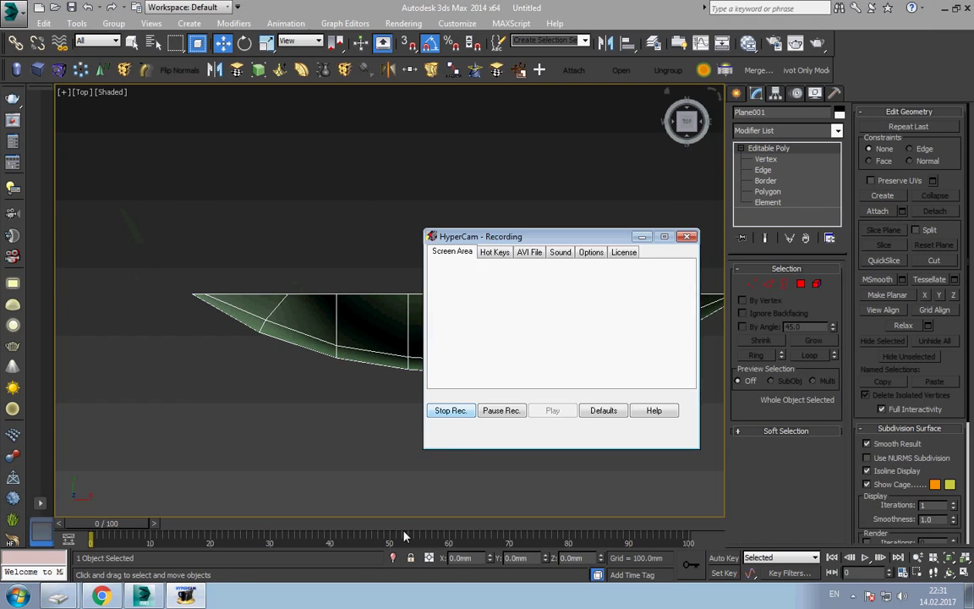
Add a Mirror modifier to the heart set to the Z axis with Copy enabled.
left_click(501, 411)
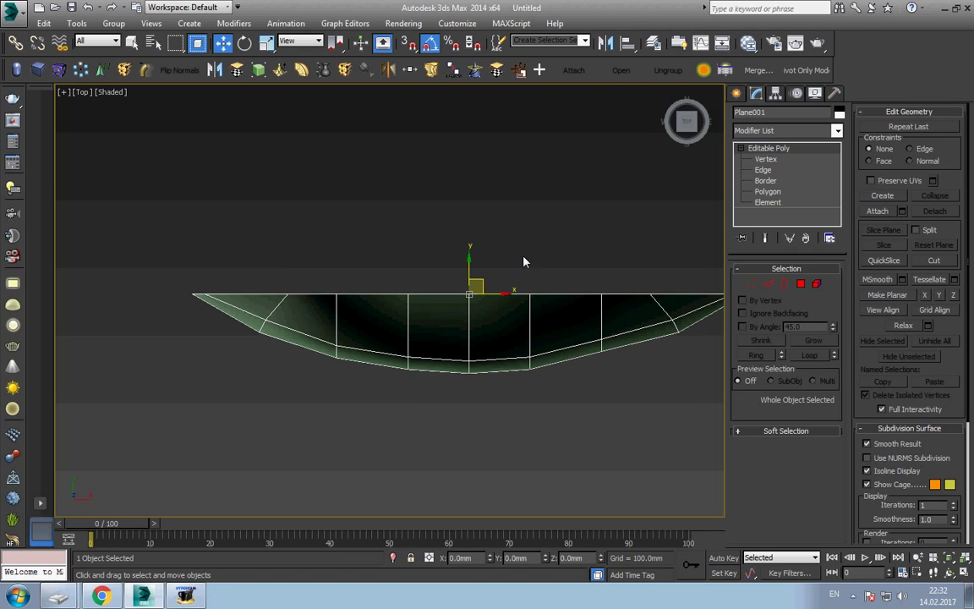
left_click(388, 71)
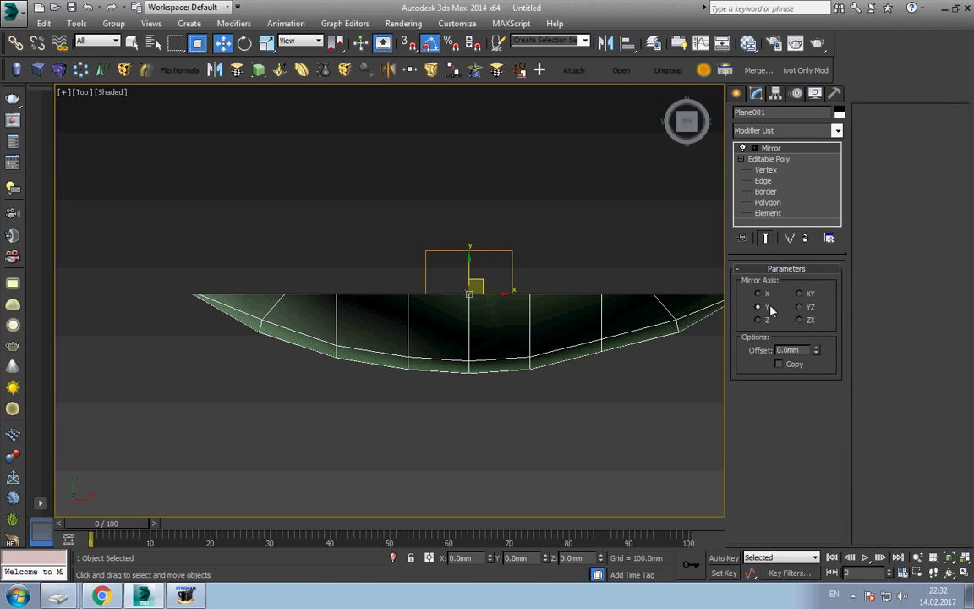
left_click(768, 319)
left_click(779, 364)
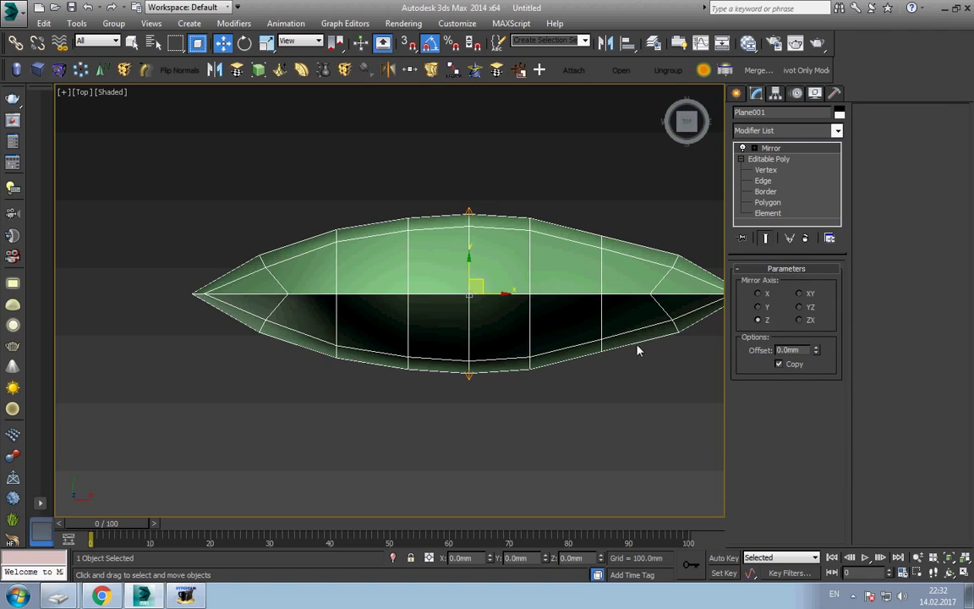
Collapse the mirrored heart into an Editable Poly and view it from the front.
scroll(572, 309, "down", 3)
middle_click_drag(522, 331, 534, 330, "alt")
middle_click_drag(537, 328, 505, 344, "alt")
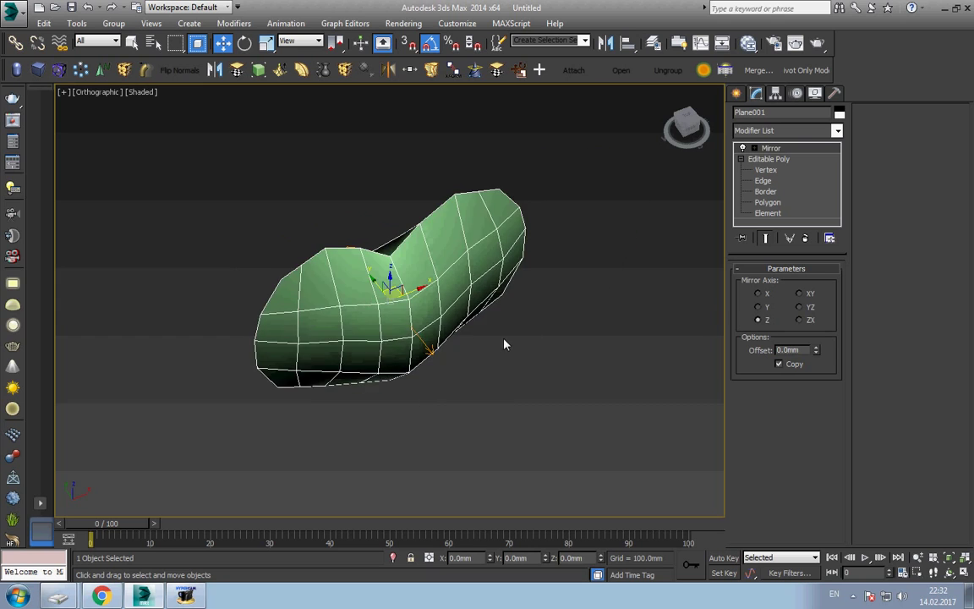
scroll(474, 321, "up", 3)
right_click(402, 297)
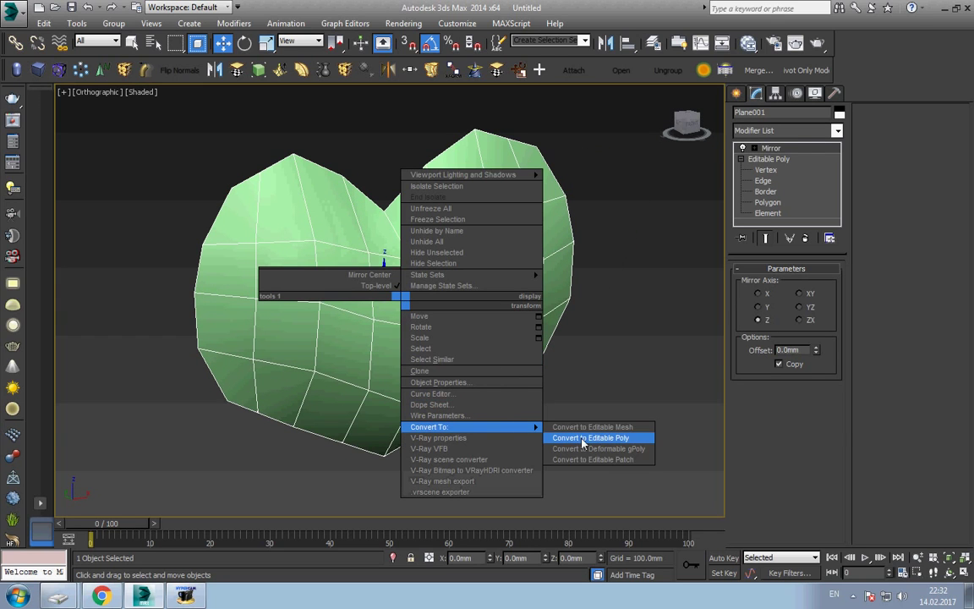
left_click(590, 437)
key("f")
scroll(475, 380, "up", 2)
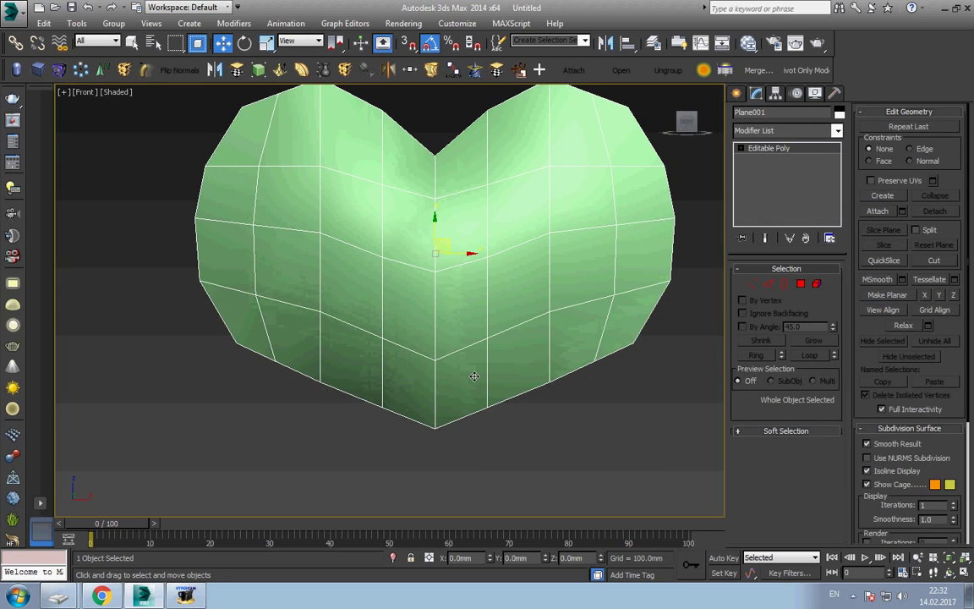
Raise the bottom centre vertex, then lower the bottom row and the row above it.
key("1")
left_click_drag(435, 358, 436, 321)
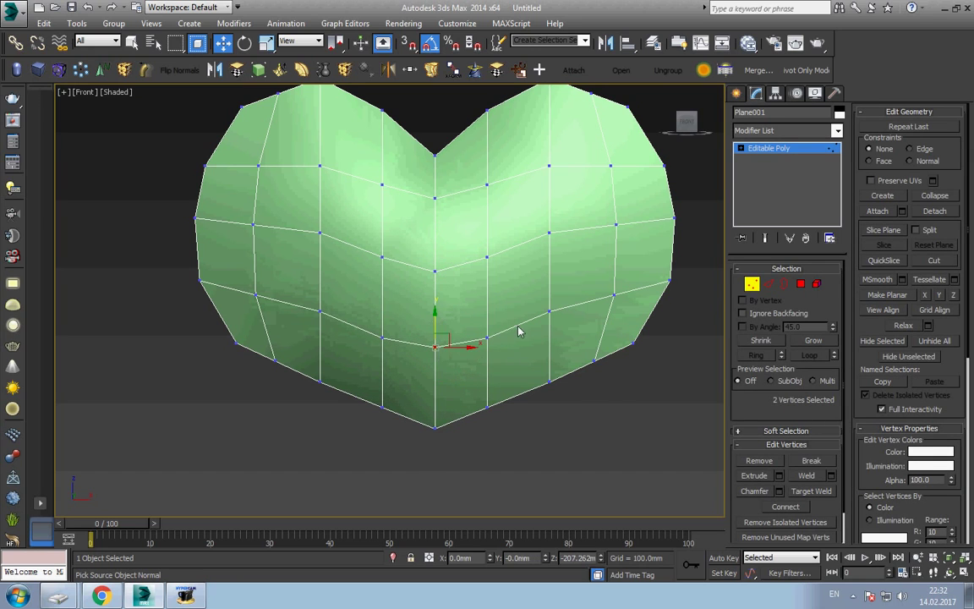
scroll(516, 338, "up", 2)
scroll(514, 351, "down", 4)
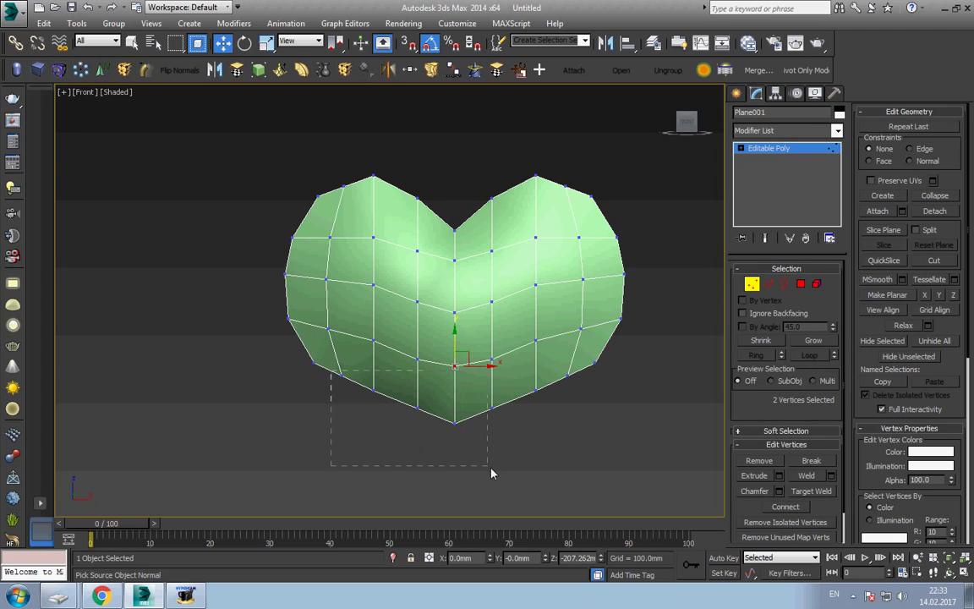
left_click_drag(574, 481, 579, 478)
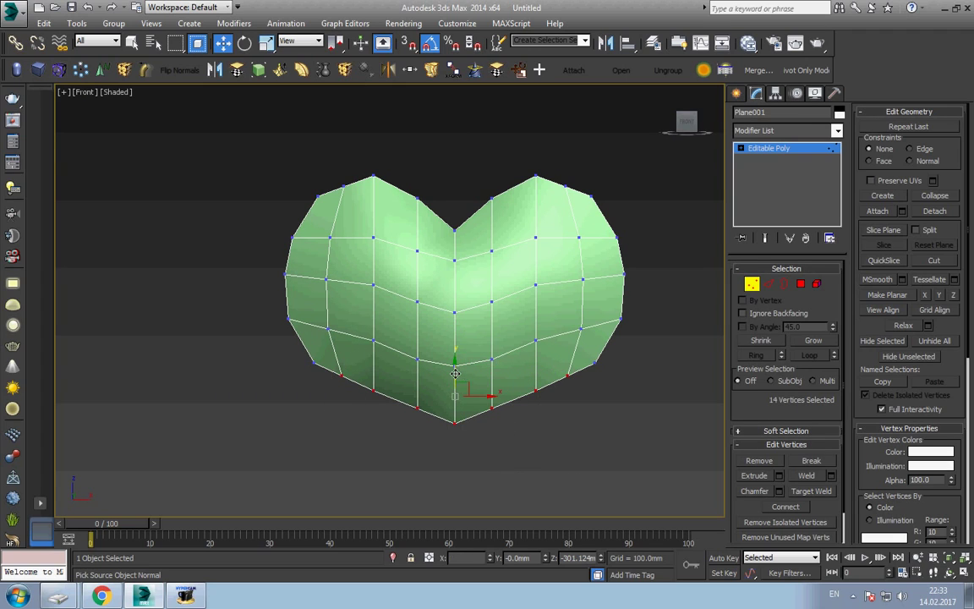
left_click_drag(455, 370, 455, 381)
left_click_drag(555, 336, 370, 387)
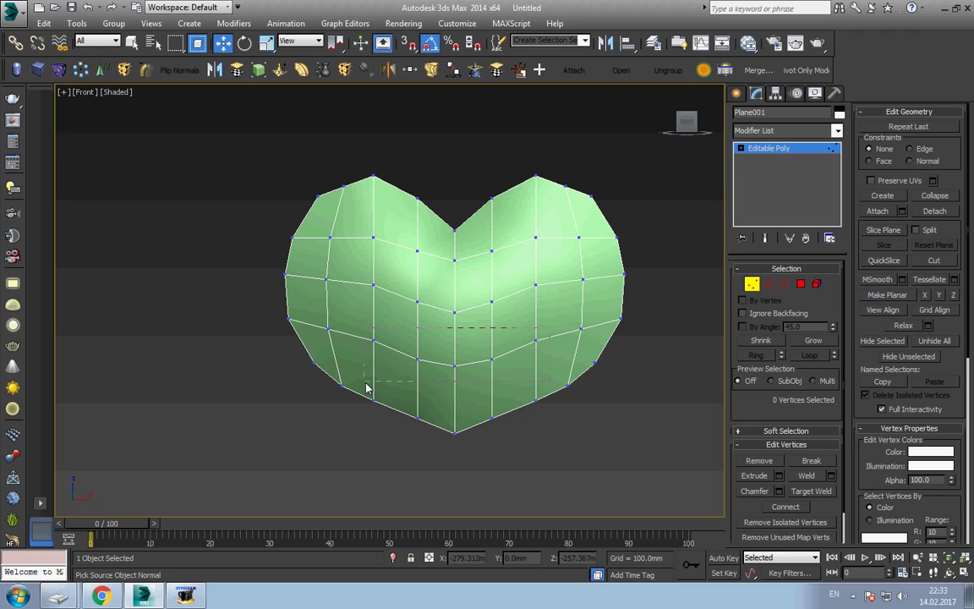
left_click_drag(462, 337, 462, 345)
left_click(517, 422)
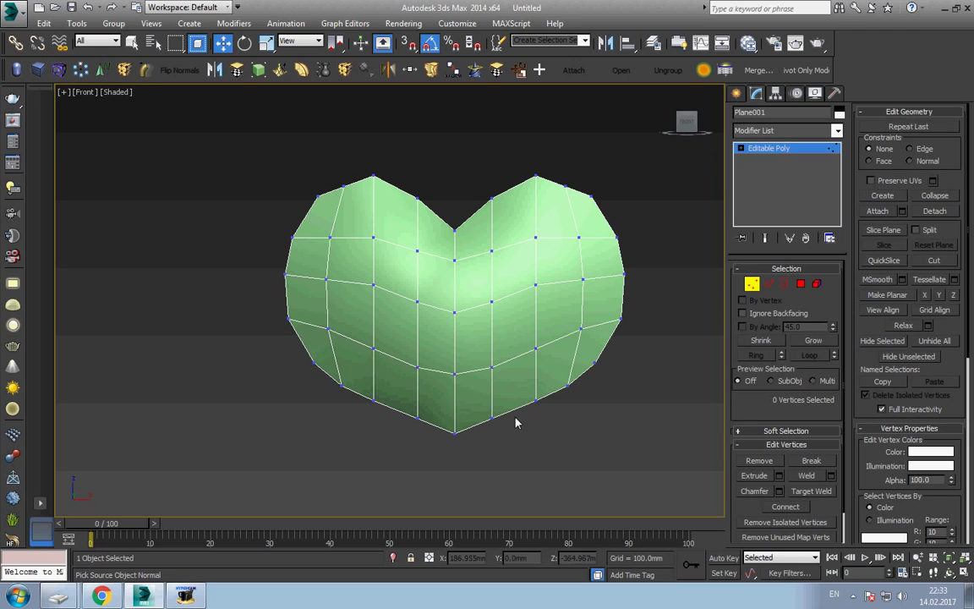
Weld all vertices so the mirrored halves merge from 90 to 66, then exit Vertex level.
mouse_move(524, 407)
middle_mouse_down("alt")
mouse_move(445, 414)
mouse_move(522, 430)
middle_mouse_up("alt")
mouse_move(487, 277)
middle_mouse_down("alt")
mouse_move(469, 264)
mouse_move(479, 305)
middle_mouse_up("alt")
key("ctrl+a")
right_click(471, 294)
left_click(339, 377)
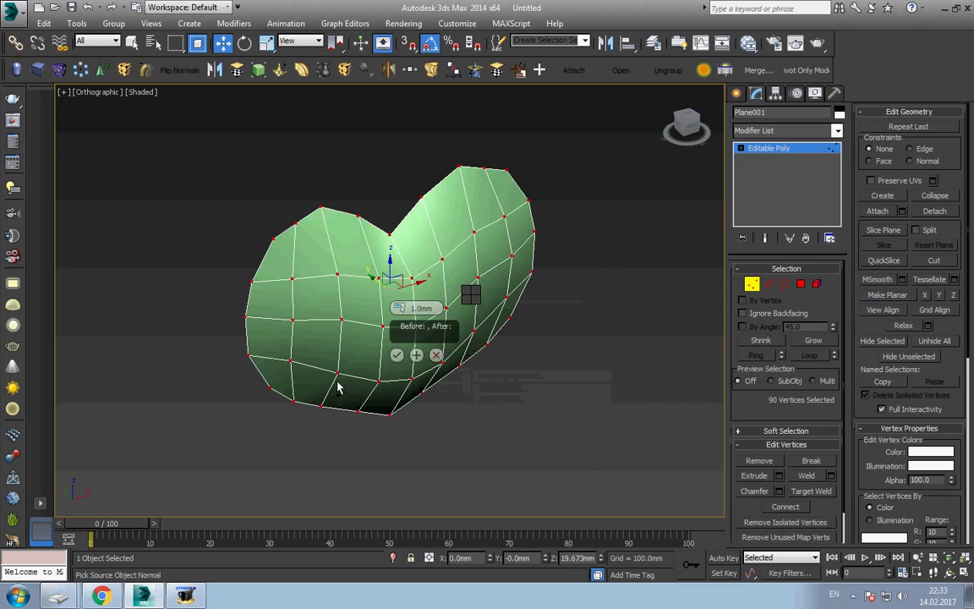
left_click(396, 350)
left_click(741, 149)
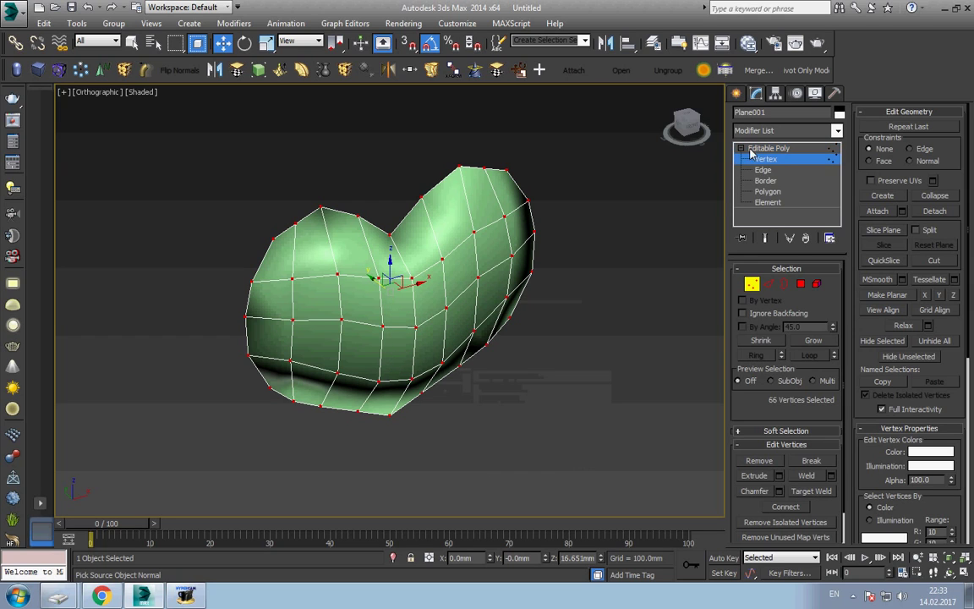
left_click(751, 159)
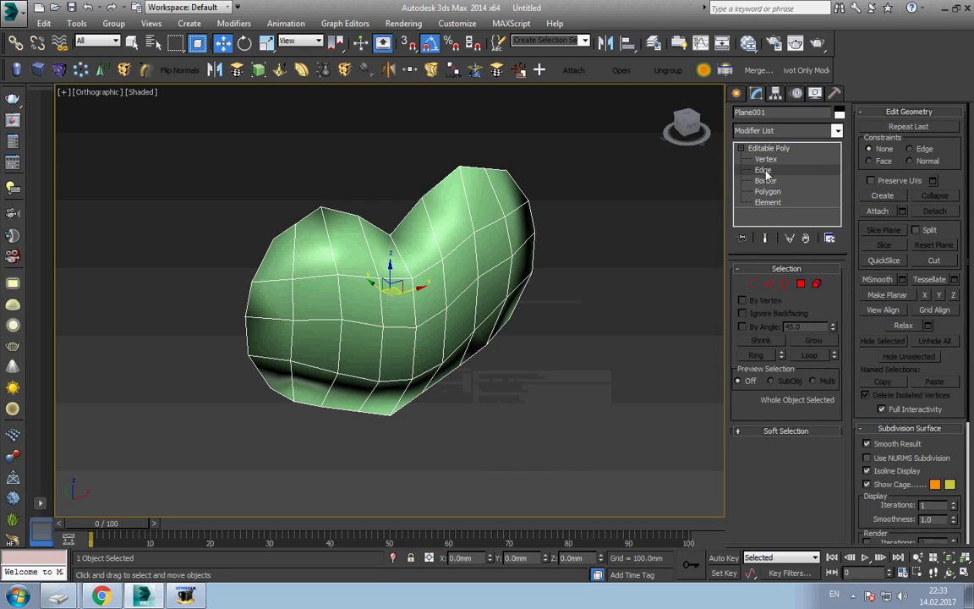
In Edge mode from the Top view, select the seam edges across the heart's middle.
left_click(762, 170)
mouse_move(387, 245)
middle_mouse_down("alt")
mouse_move(435, 283)
mouse_move(378, 264)
middle_mouse_up("alt")
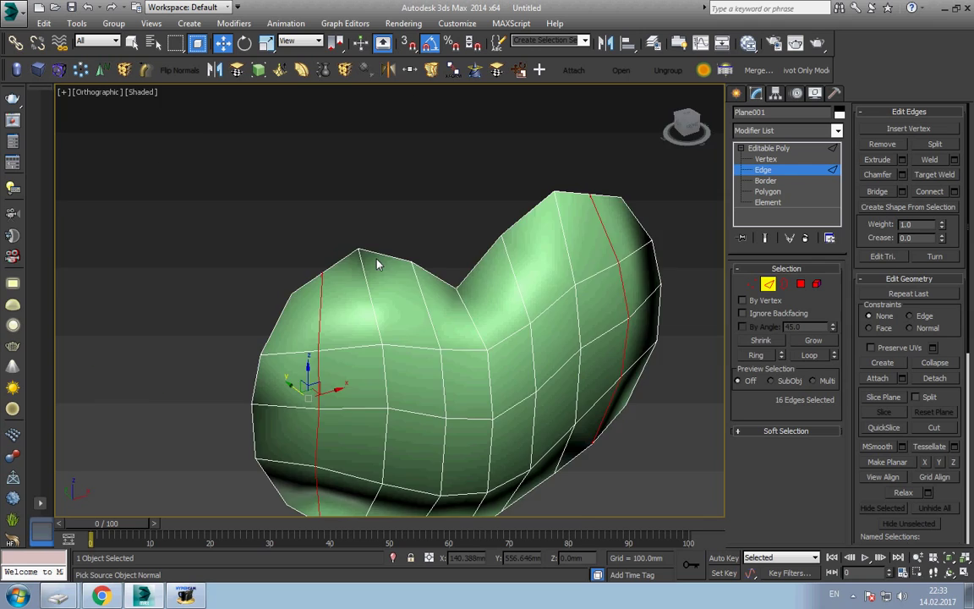
key("t")
scroll(378, 265, "down", 5)
key("z")
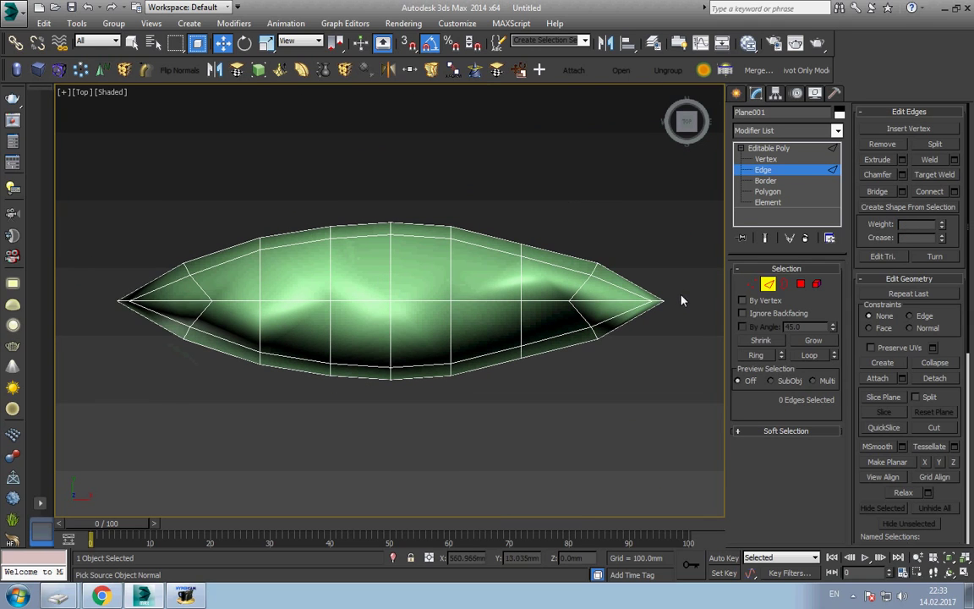
left_click_drag(682, 286, 104, 316)
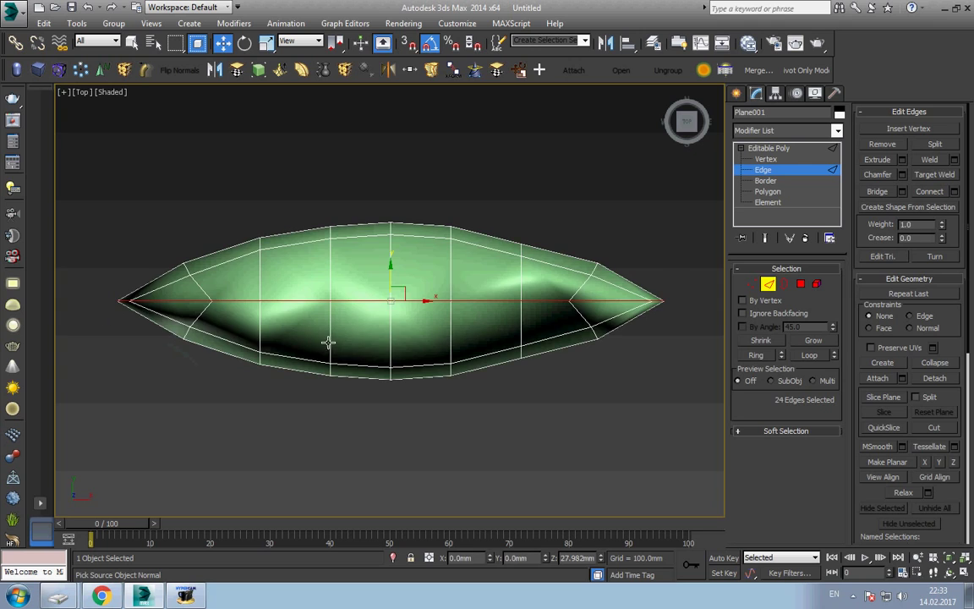
Chamfer the selected seam edges by 44.046 mm and return to the front view.
middle_click_drag(326, 342, 306, 268, "alt")
right_click(339, 289)
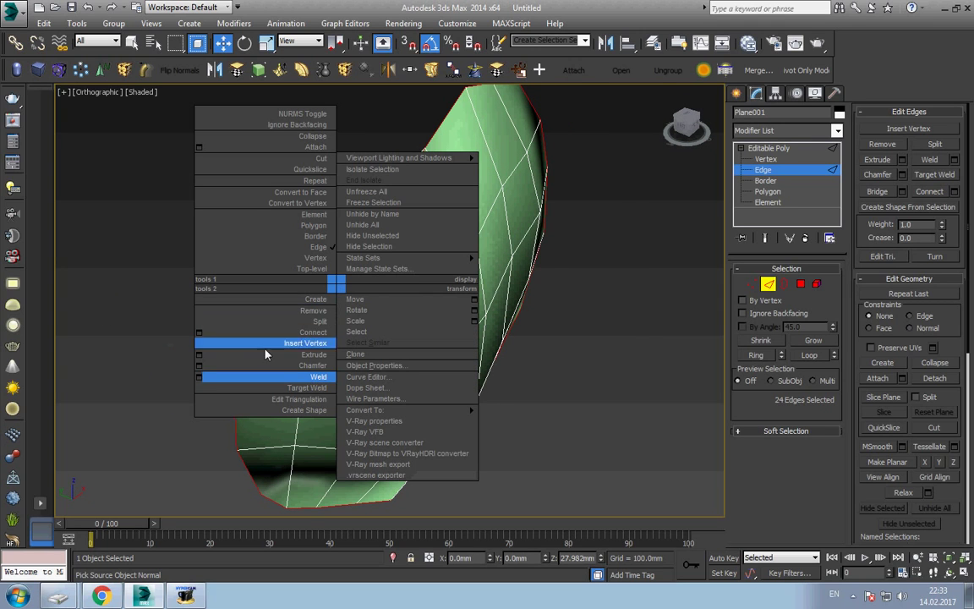
left_click(199, 365)
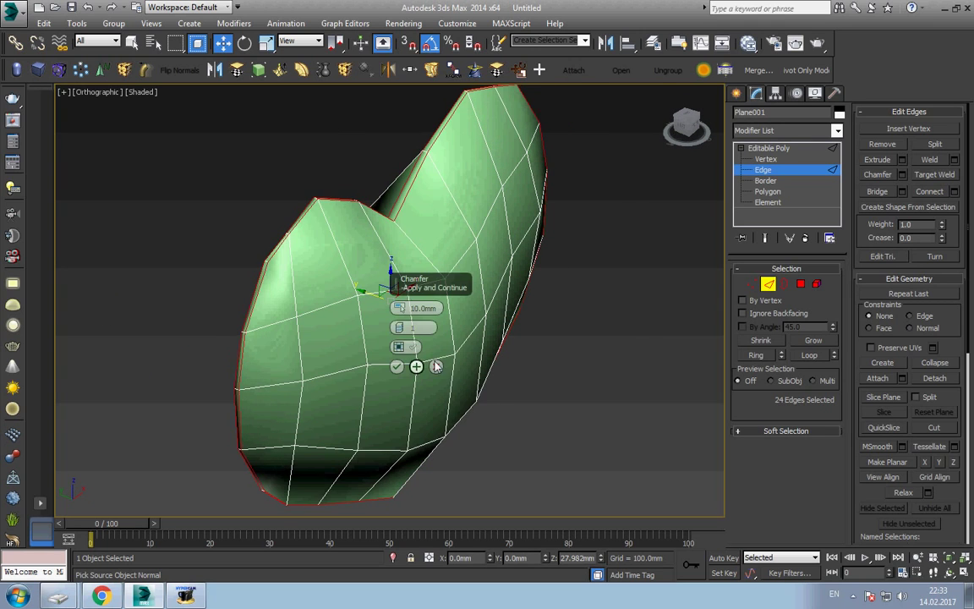
left_click_drag(400, 308, 401, 271)
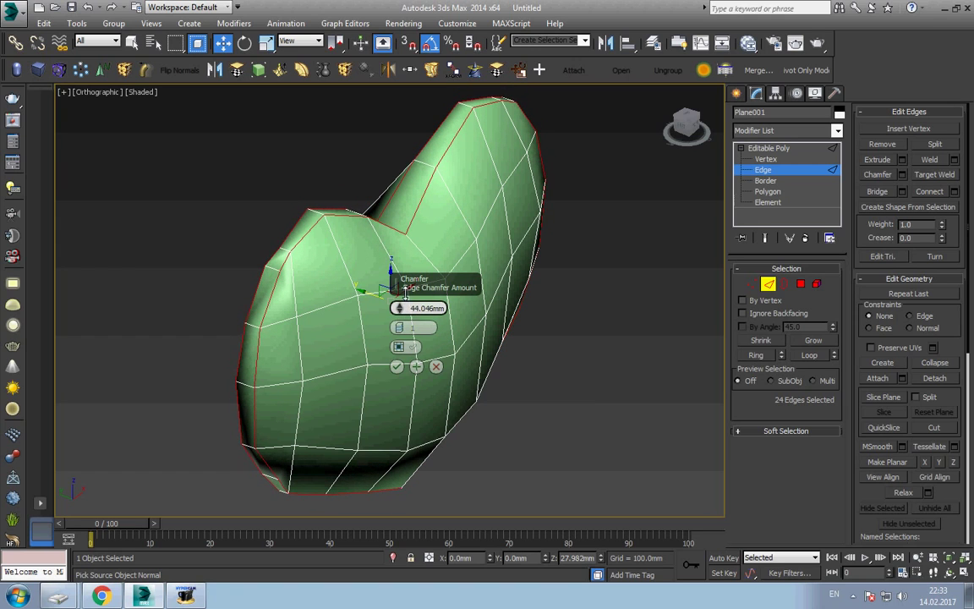
left_click(397, 367)
key("f")
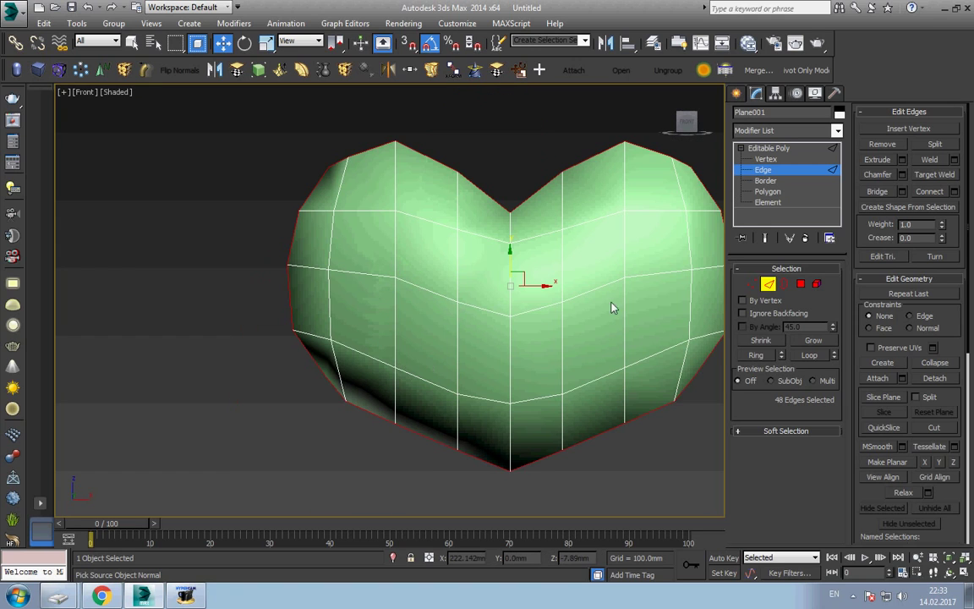
key("2")
scroll(507, 304, "down", 1)
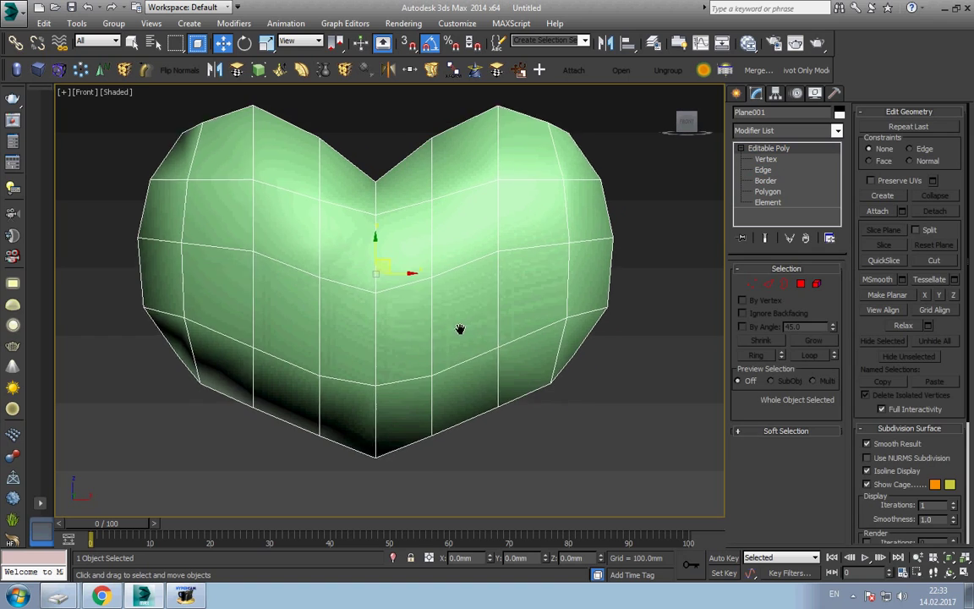
Lower the heart's bottom-edge vertices, then lower the central ones further to sharpen the point.
scroll(459, 331, "down", 2)
key("1")
left_click(414, 401)
mouse_move(300, 372)
left_mouse_down("ctrl")
mouse_move(426, 454)
mouse_move(495, 379)
left_mouse_up("ctrl")
left_click_drag(397, 370, 397, 388)
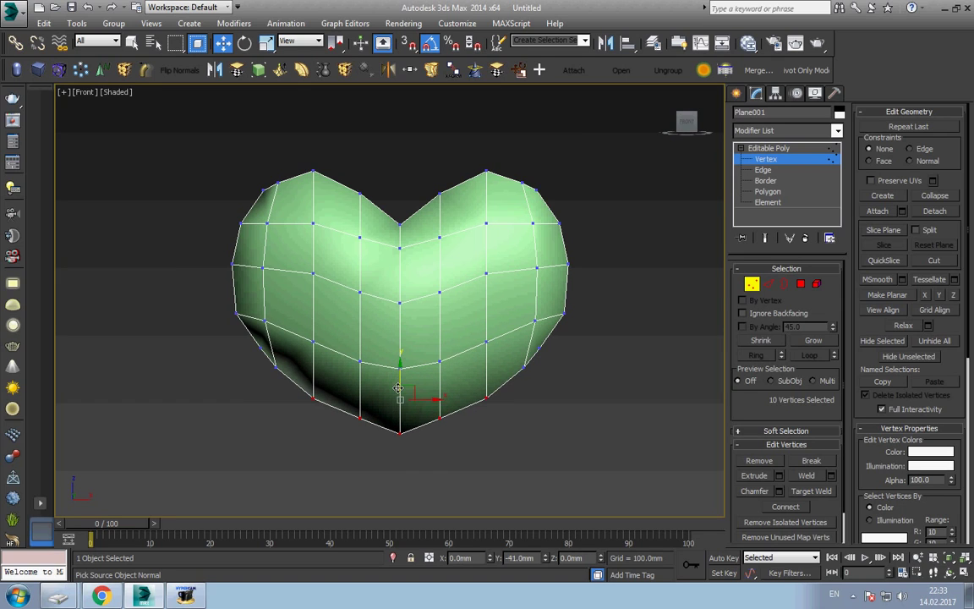
left_click(487, 399, "alt")
left_click(313, 399, "alt")
left_click_drag(406, 399, 408, 412)
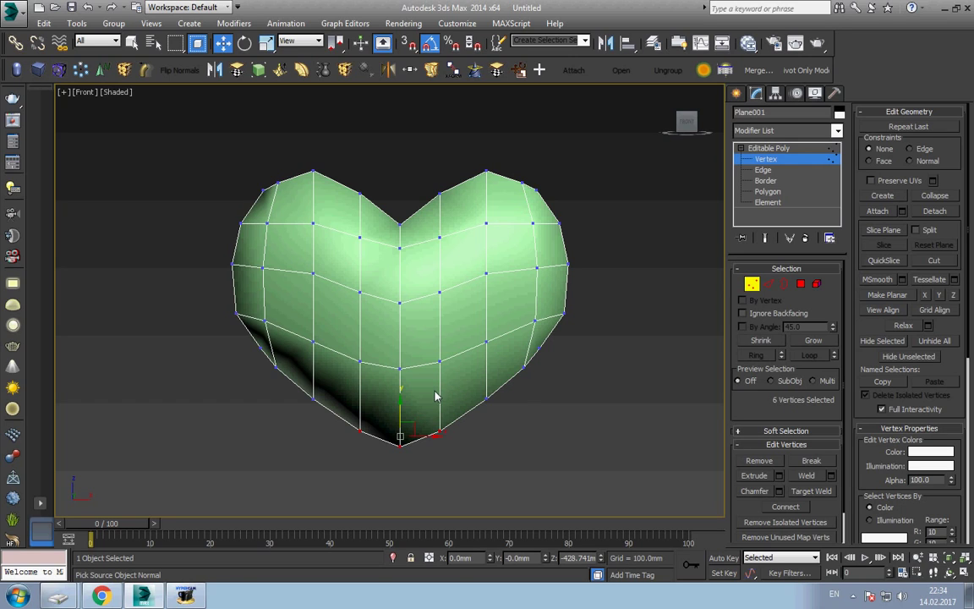
Leave Vertex level for the whole object and bring up the Modifier List.
middle_click_drag(424, 409, 425, 454)
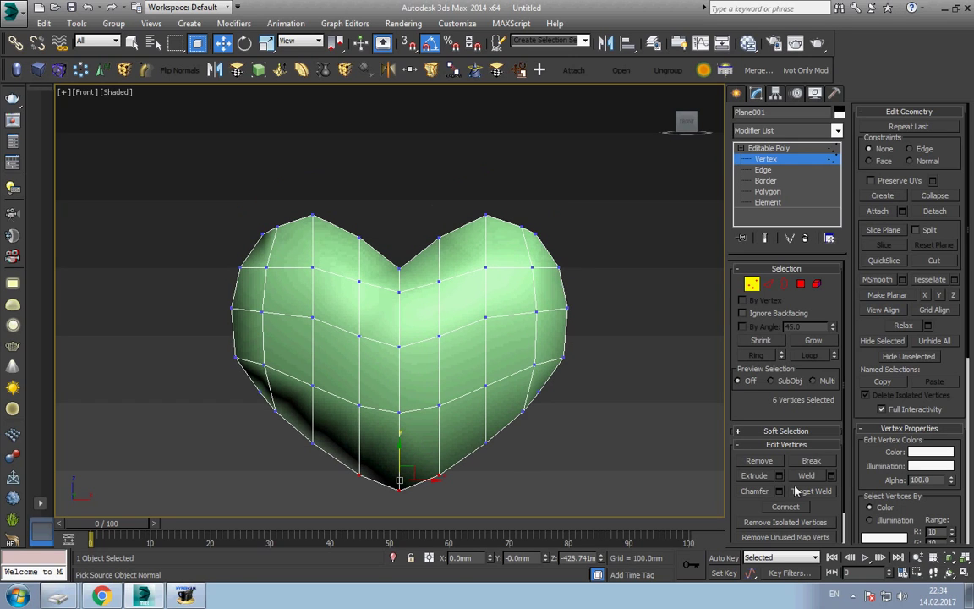
left_click(756, 149)
left_click(782, 134)
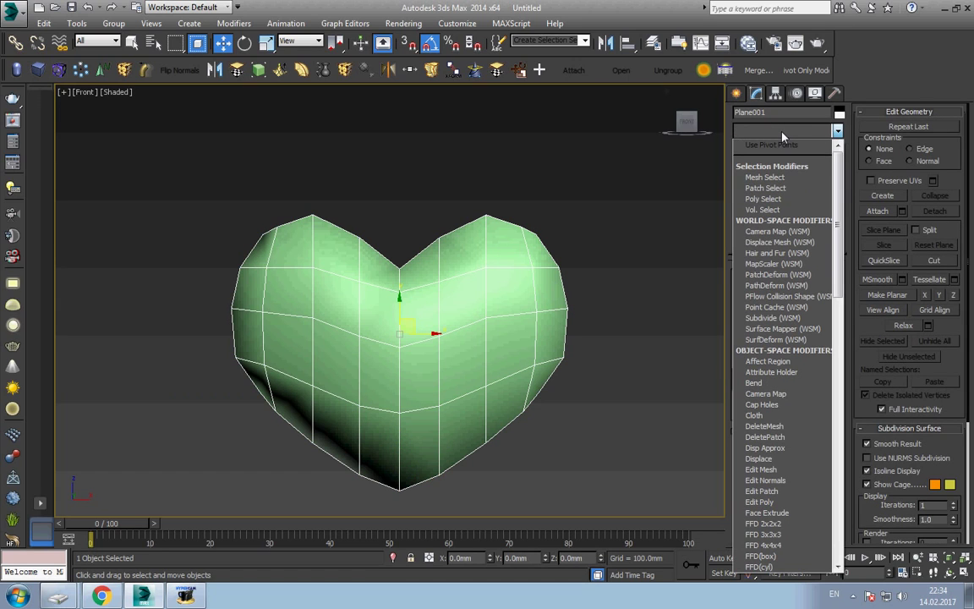
Add a MeshSmooth modifier (NURMS, 1 iteration) to the heart and view it from the front.
left_click_drag(837, 204, 837, 278)
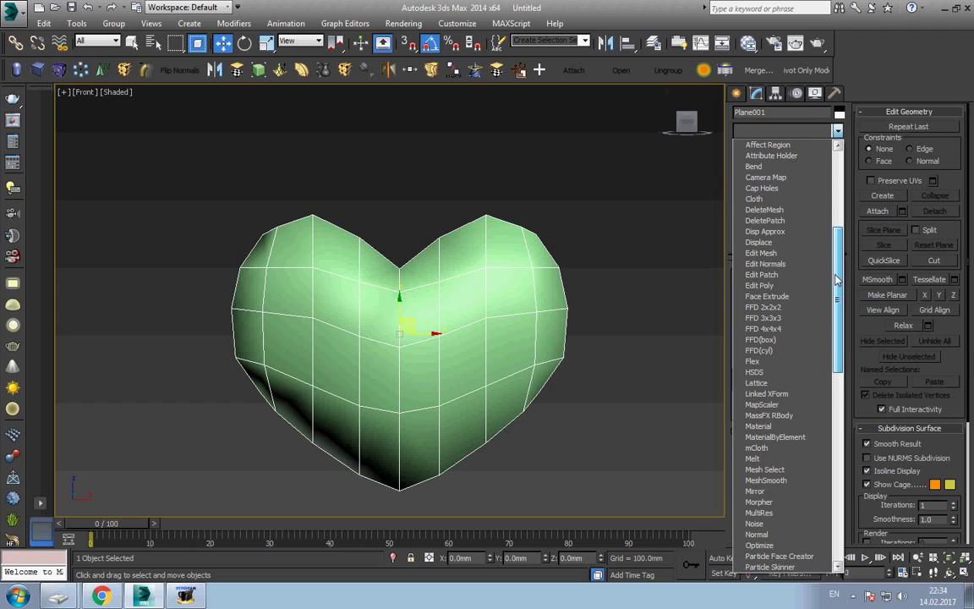
scroll(838, 279, "down", 3)
left_click(802, 404)
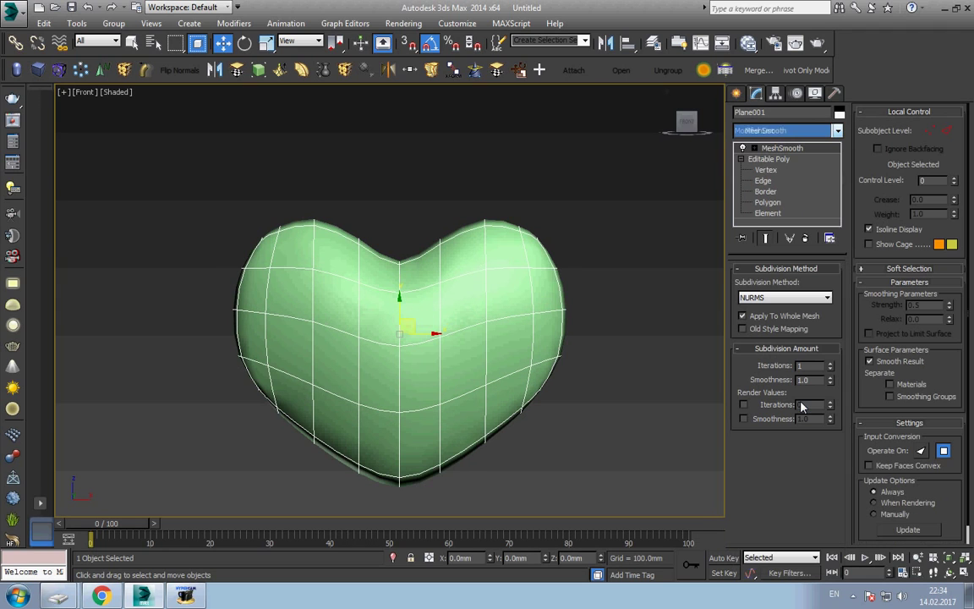
scroll(413, 449, "down", 2)
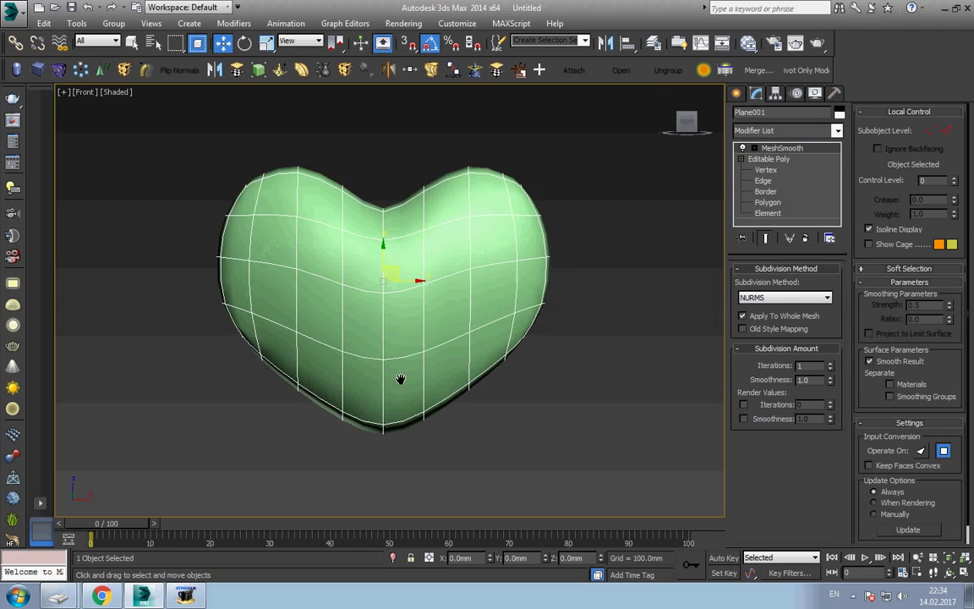
scroll(400, 381, "down", 2)
middle_click_drag(336, 323, 404, 336, "alt")
scroll(405, 335, "up", 4)
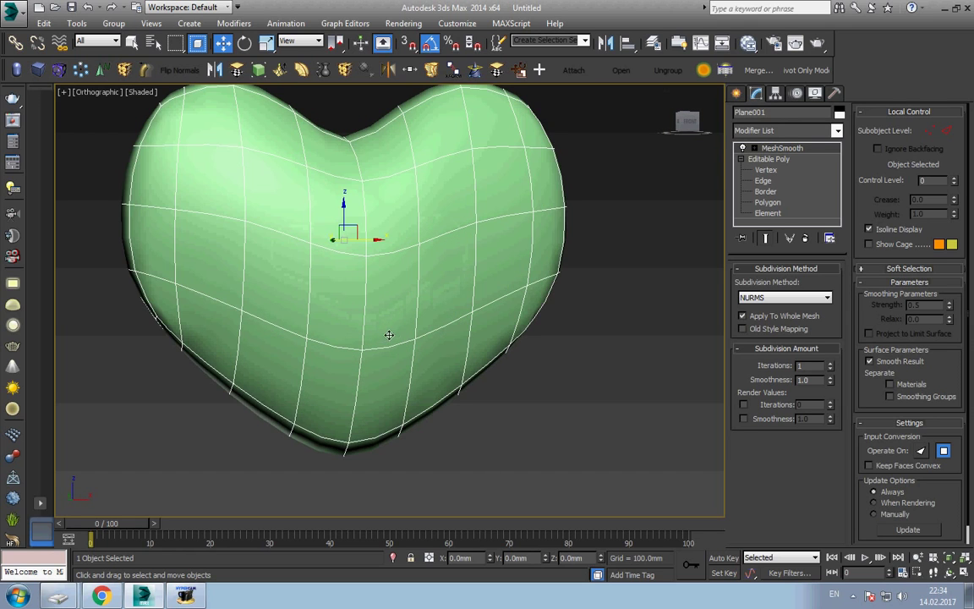
scroll(387, 336, "down", 1)
key("f")
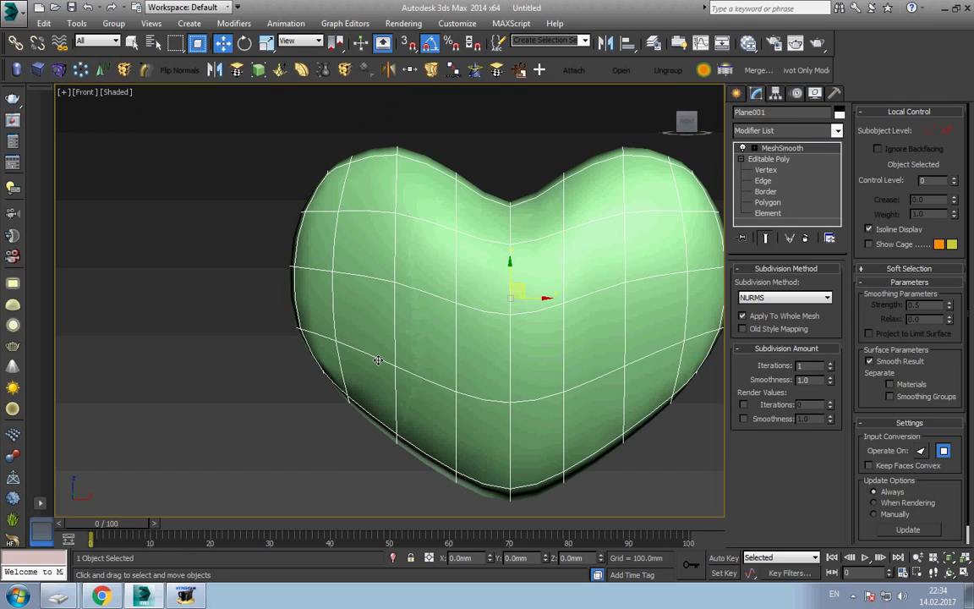
Select the ten lower control vertices around the tip and pull them down to lengthen it.
key("1")
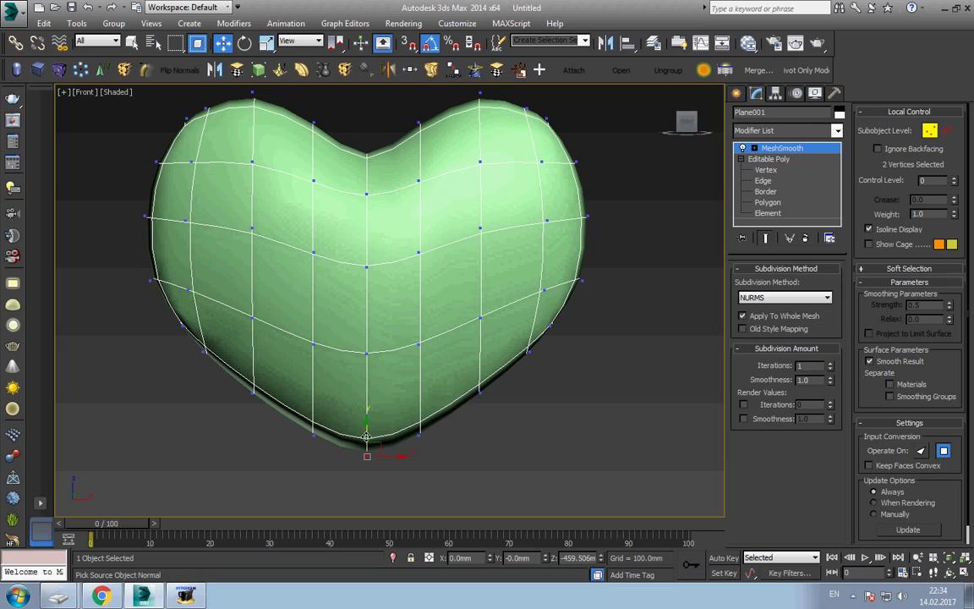
left_click(367, 453)
left_click_drag(423, 461, 300, 408)
left_click_drag(369, 417, 370, 429)
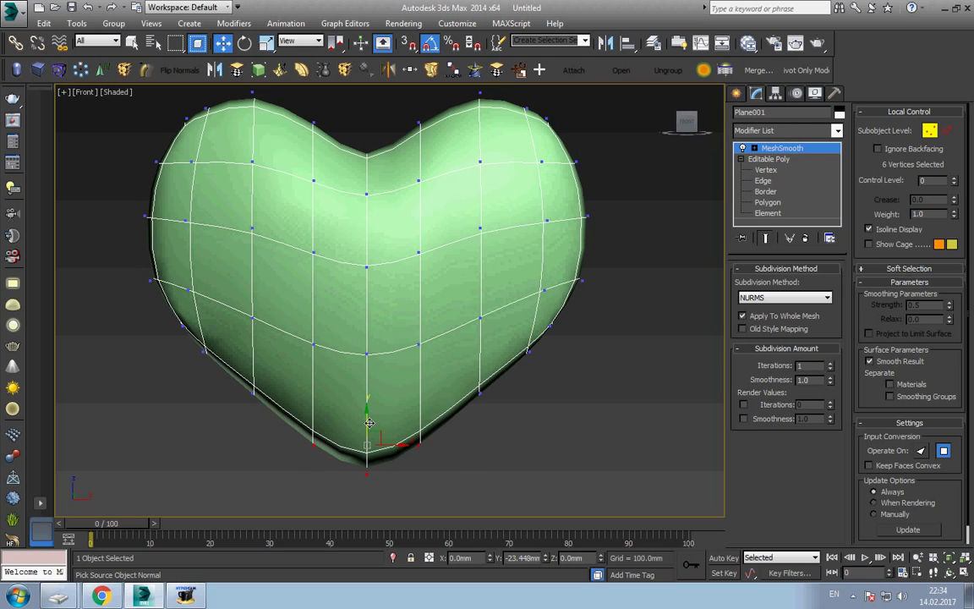
left_click_drag(495, 429, 455, 385)
left_click_drag(224, 364, 307, 412, "ctrl")
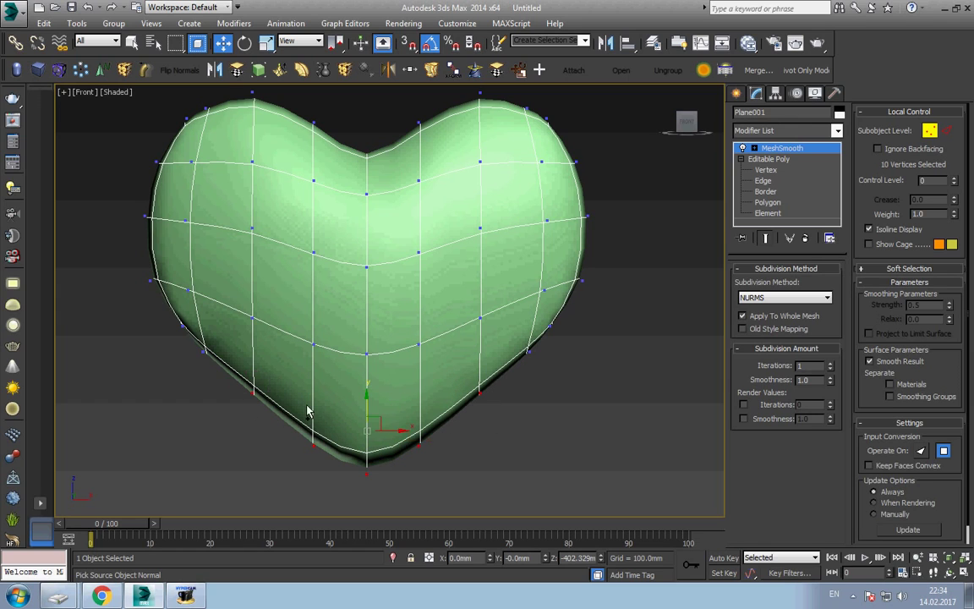
left_click_drag(367, 402, 368, 415)
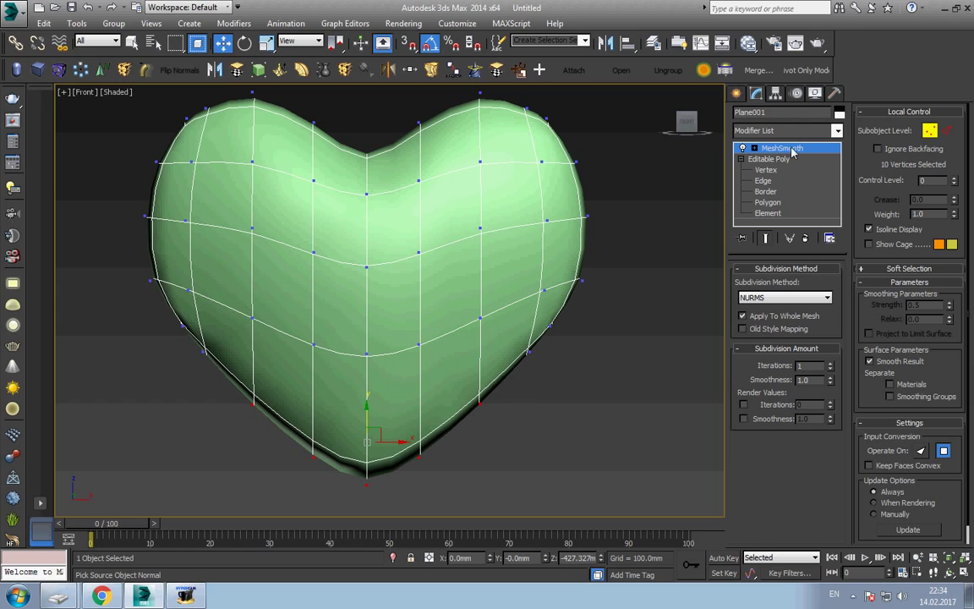
middle_click_drag(380, 253, 507, 288, "alt")
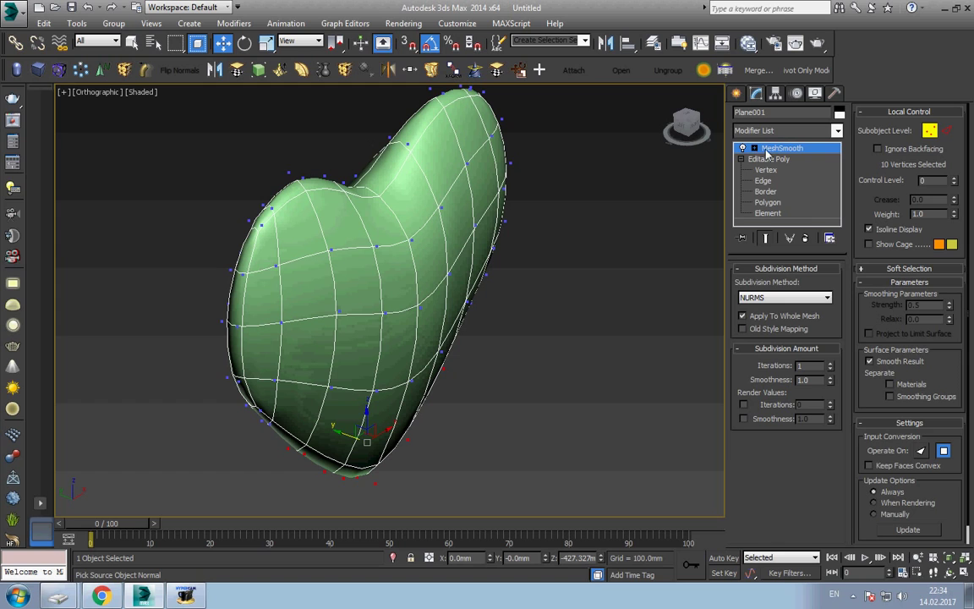
Select the ring of edges on the Editable Poly and Connect them with 1 segment.
left_click(764, 181)
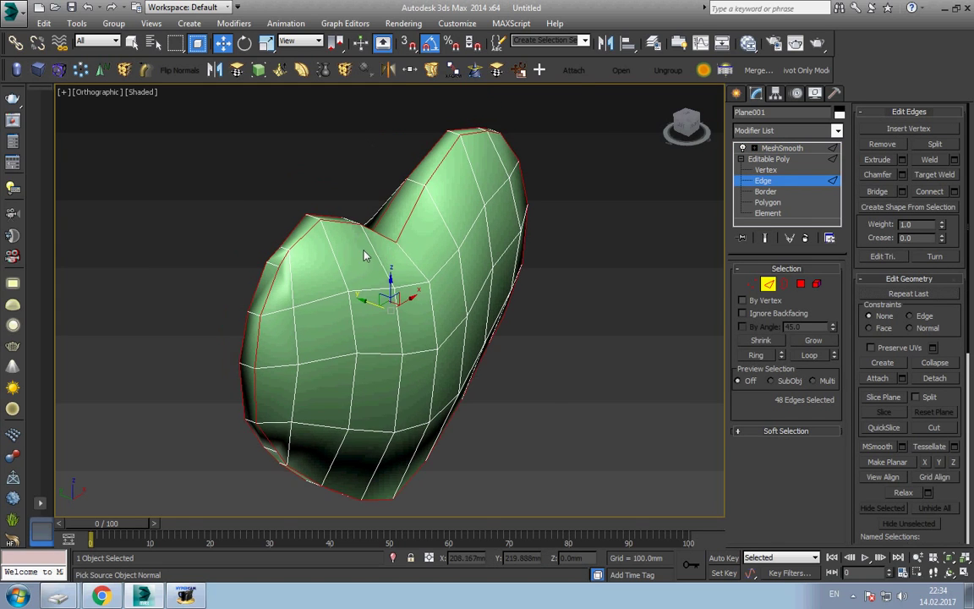
scroll(308, 251, "up", 5)
mouse_move(309, 251)
middle_mouse_down("alt")
mouse_move(337, 256)
mouse_move(391, 206)
mouse_move(357, 165)
middle_mouse_up("alt")
left_click(397, 181)
right_click(396, 181)
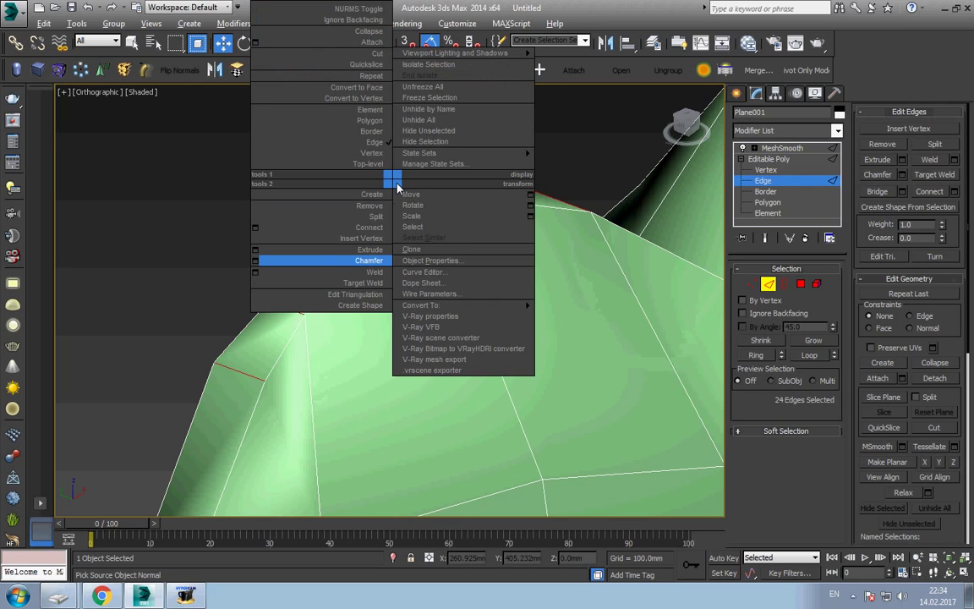
left_click(230, 205)
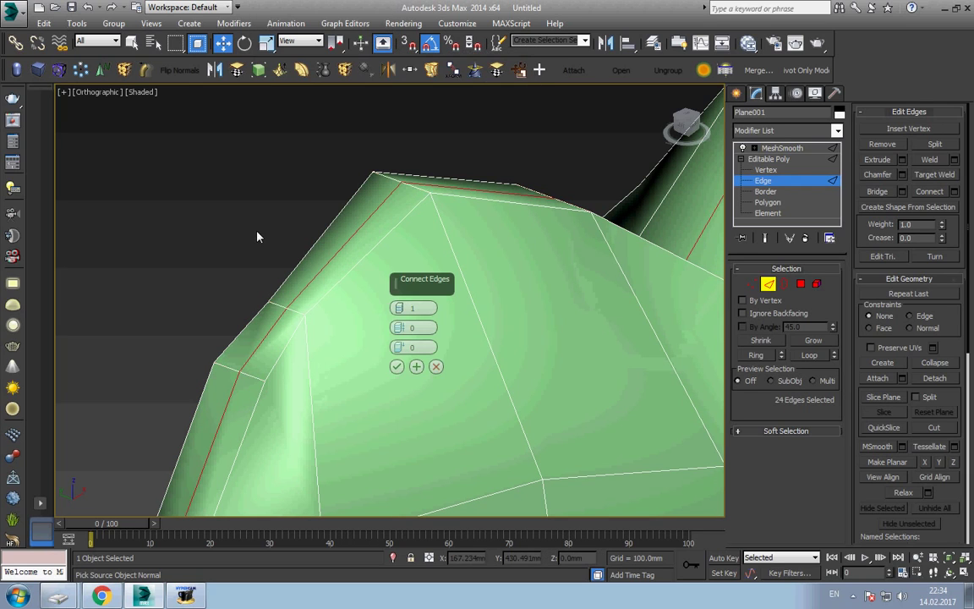
left_click(397, 366)
Return to the MeshSmooth result, frame the heart and orbit it to face front.
left_click(768, 159)
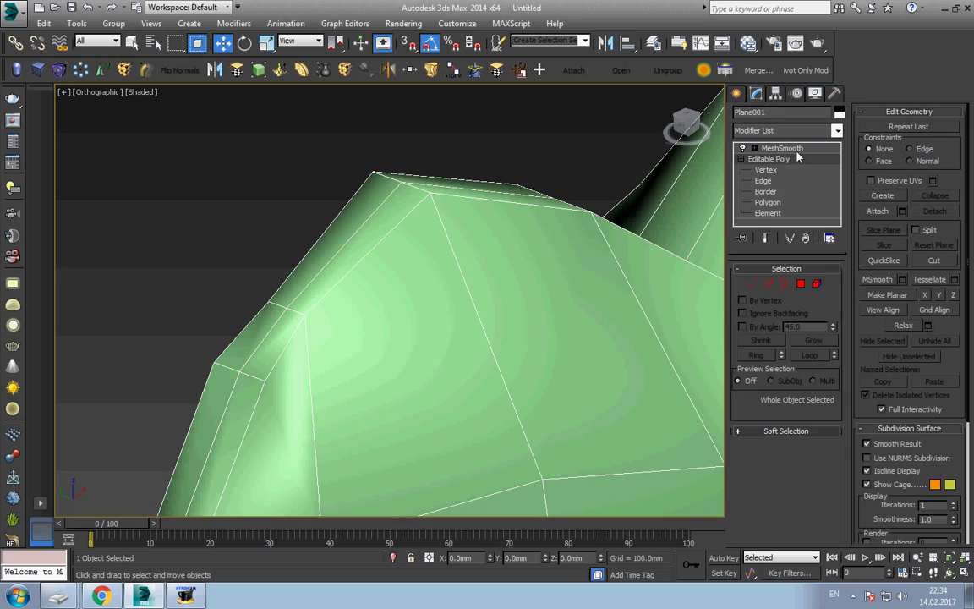
left_click(782, 148)
key("z")
left_click(450, 277)
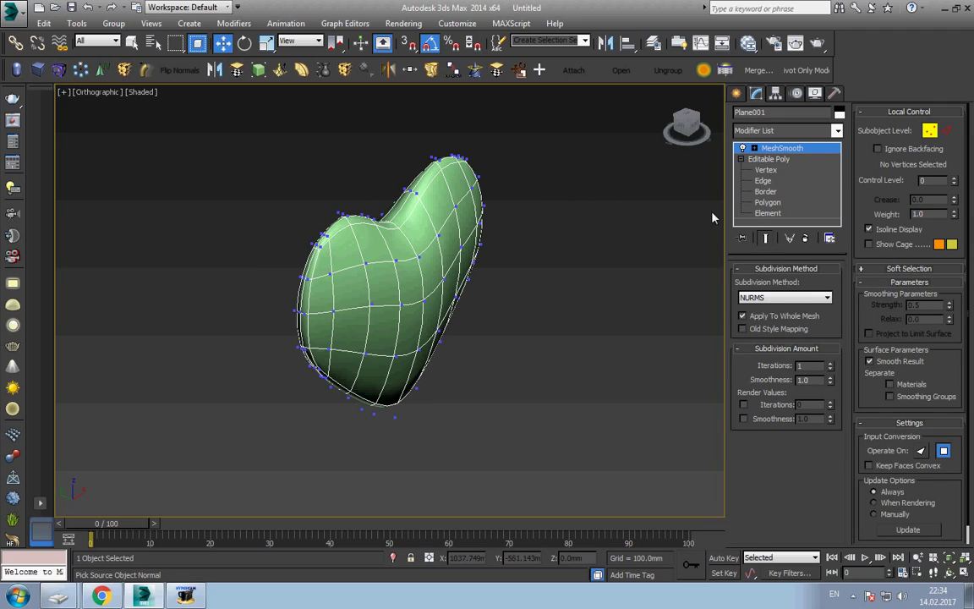
left_click(752, 148)
left_click(782, 148)
mouse_move(557, 211)
middle_mouse_down("alt")
mouse_move(464, 326)
mouse_move(425, 323)
middle_mouse_up("alt")
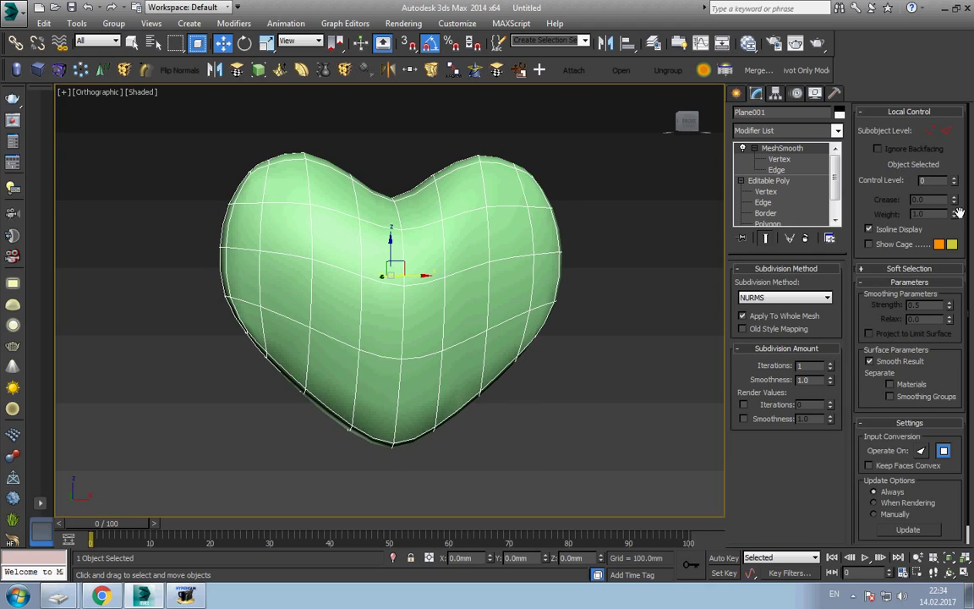
Raise MeshSmooth iterations to 2 and view the heart from the Left side.
scroll(930, 380, "down", 2)
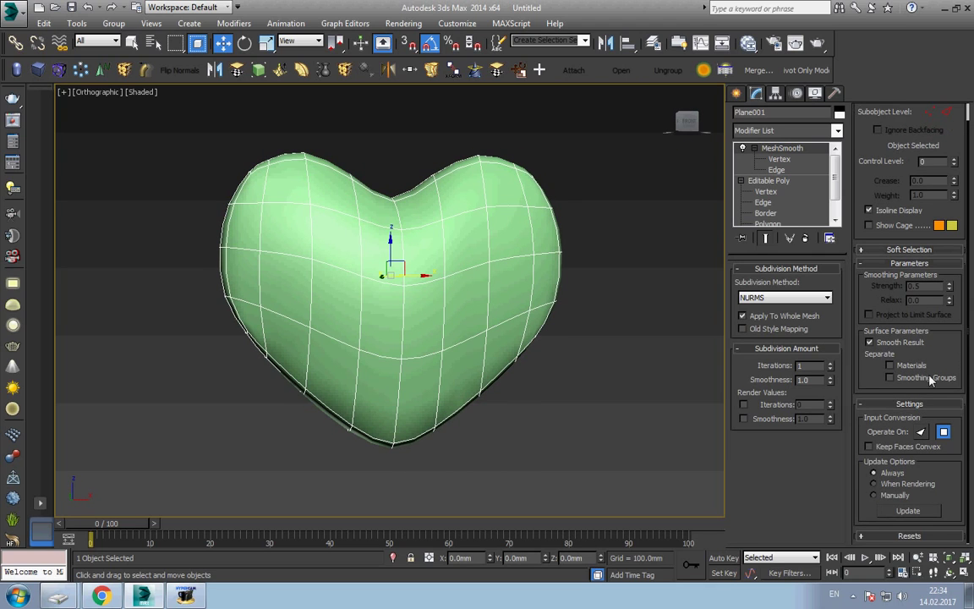
left_click(830, 362)
middle_click_drag(407, 331, 420, 321, "alt")
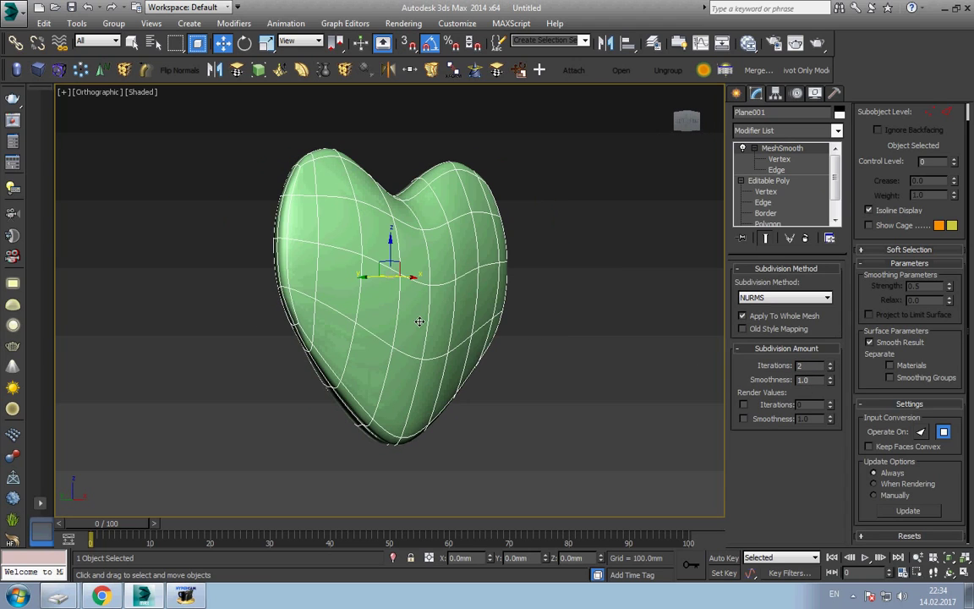
key("l")
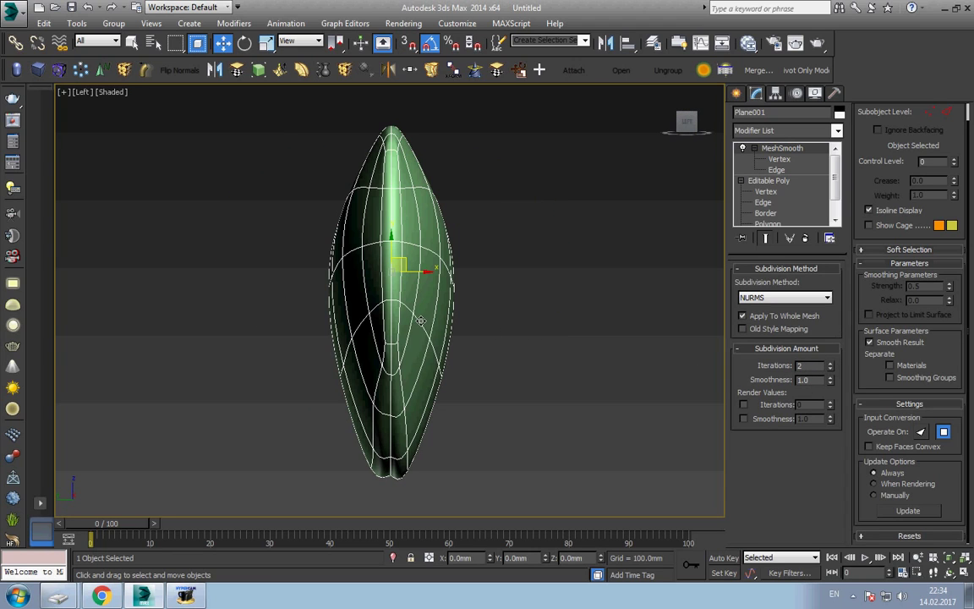
scroll(354, 354, "up", 3)
scroll(345, 331, "up", 3)
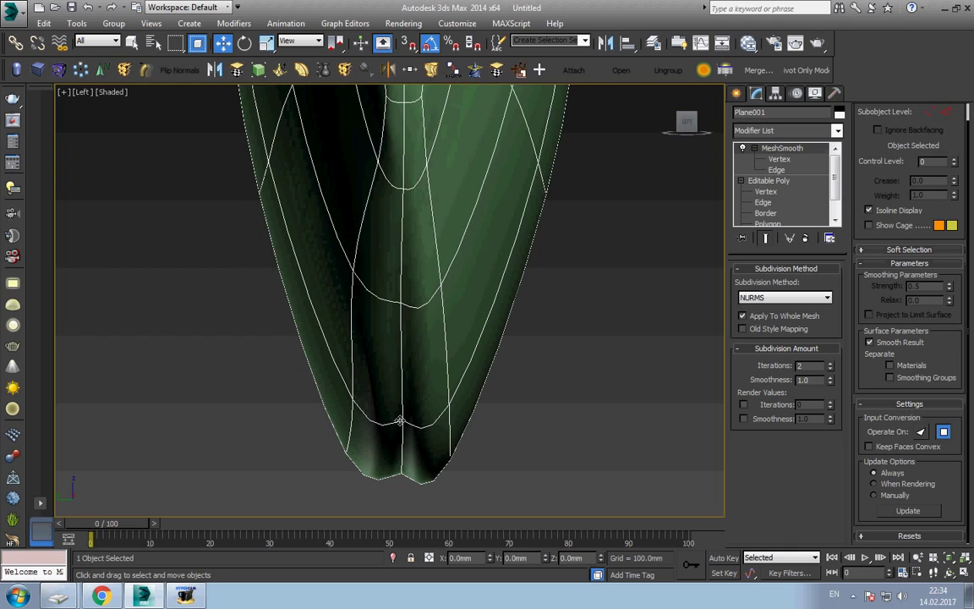
Compare MeshSmooth and base poly edge levels, then delete the MeshSmooth modifier.
key("2")
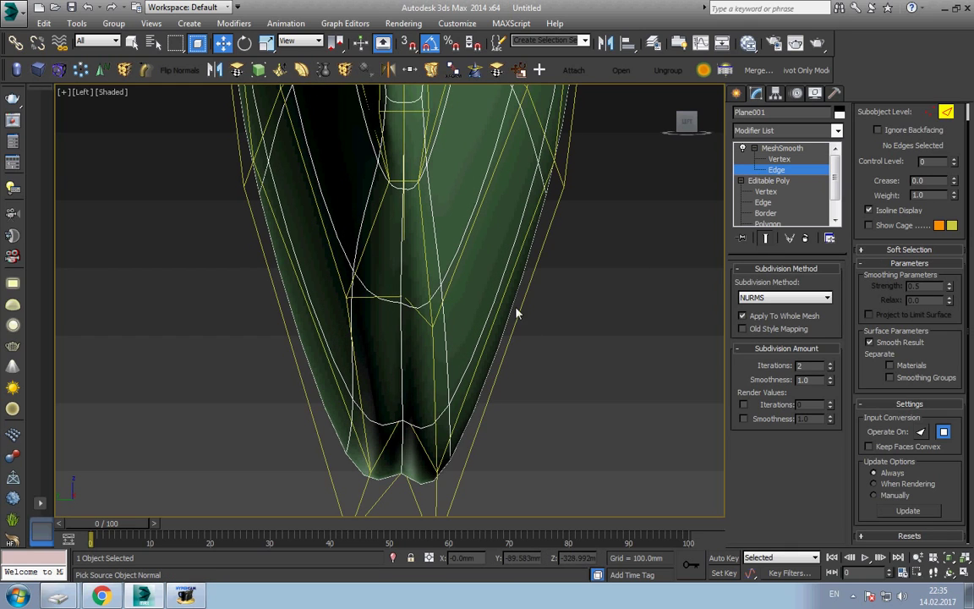
left_click(764, 203)
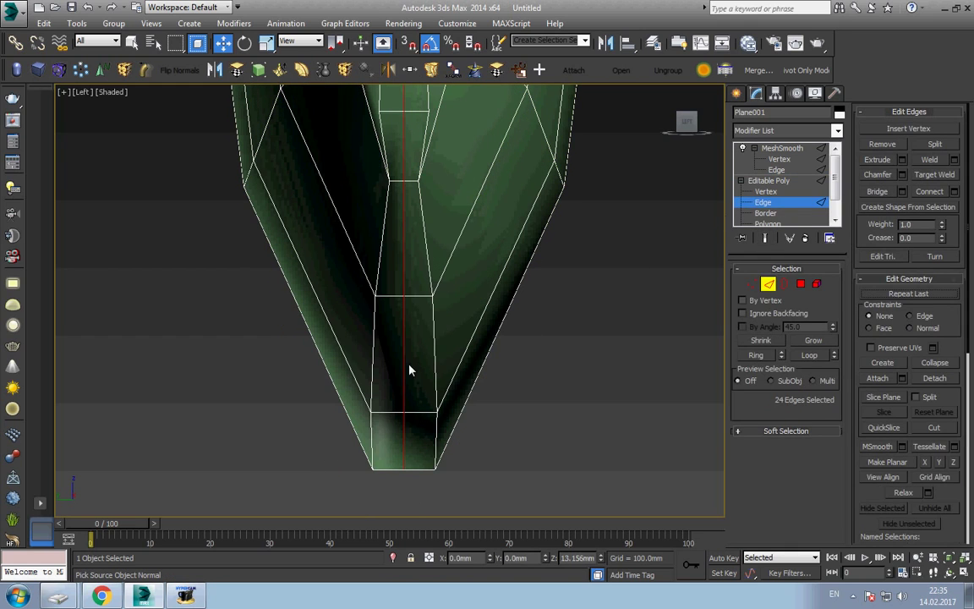
scroll(410, 369, "down", 3)
left_click(779, 180)
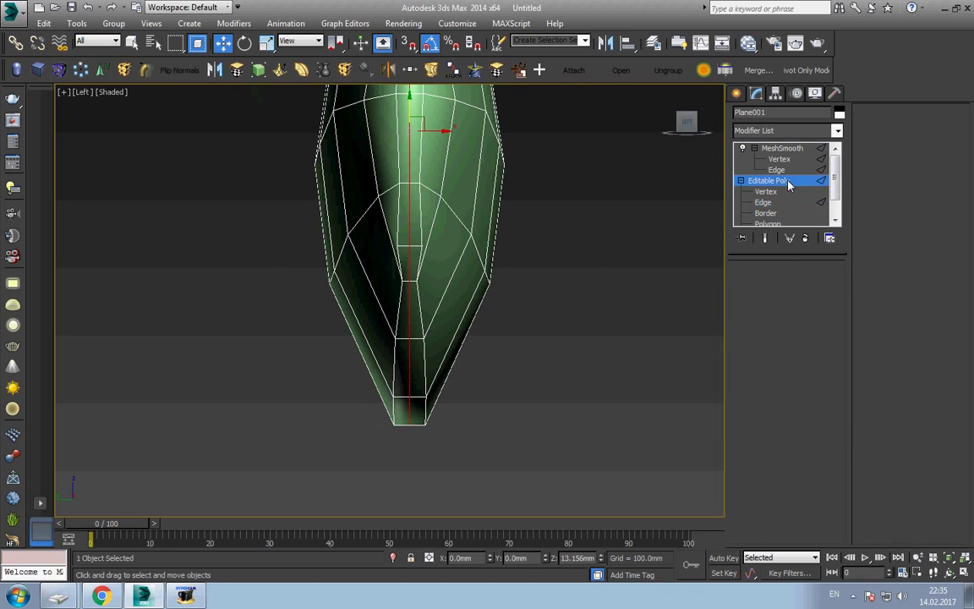
left_click(776, 169)
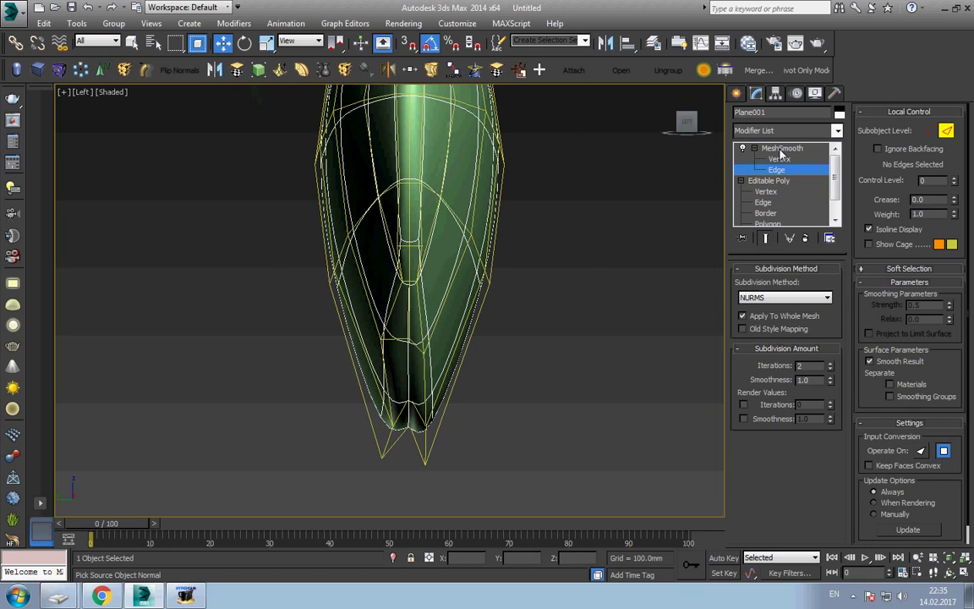
left_click(781, 202)
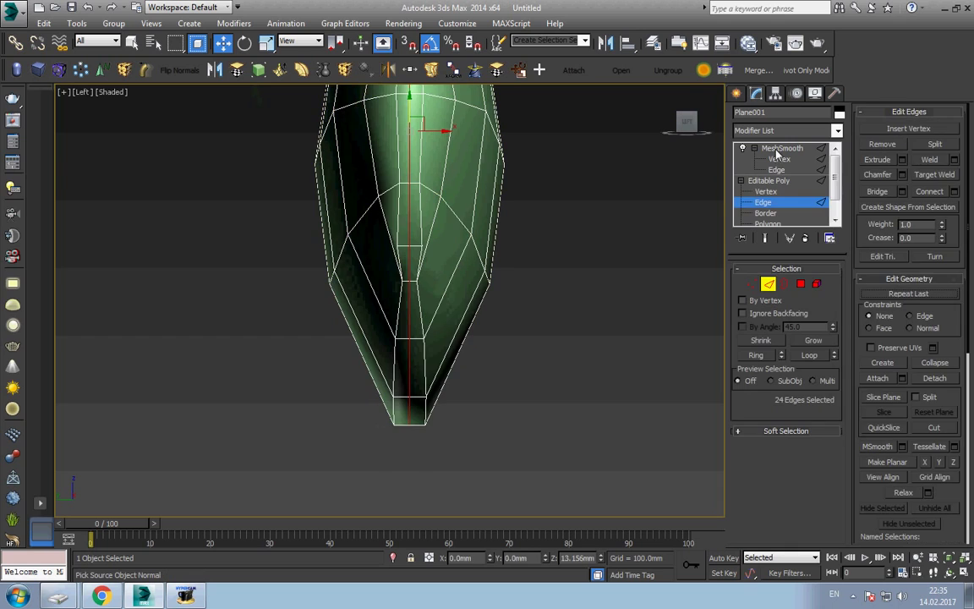
right_click(777, 150)
left_click(795, 169)
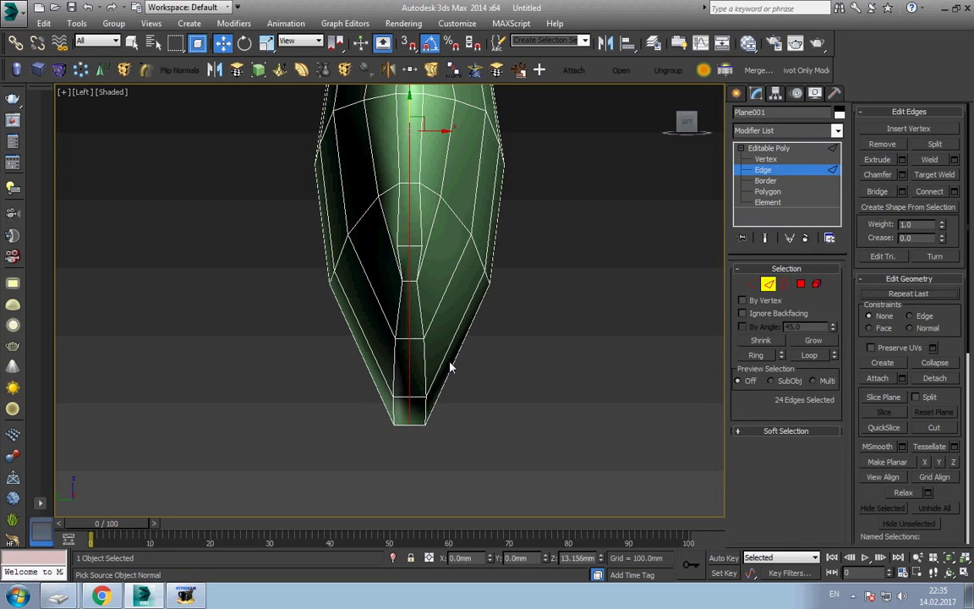